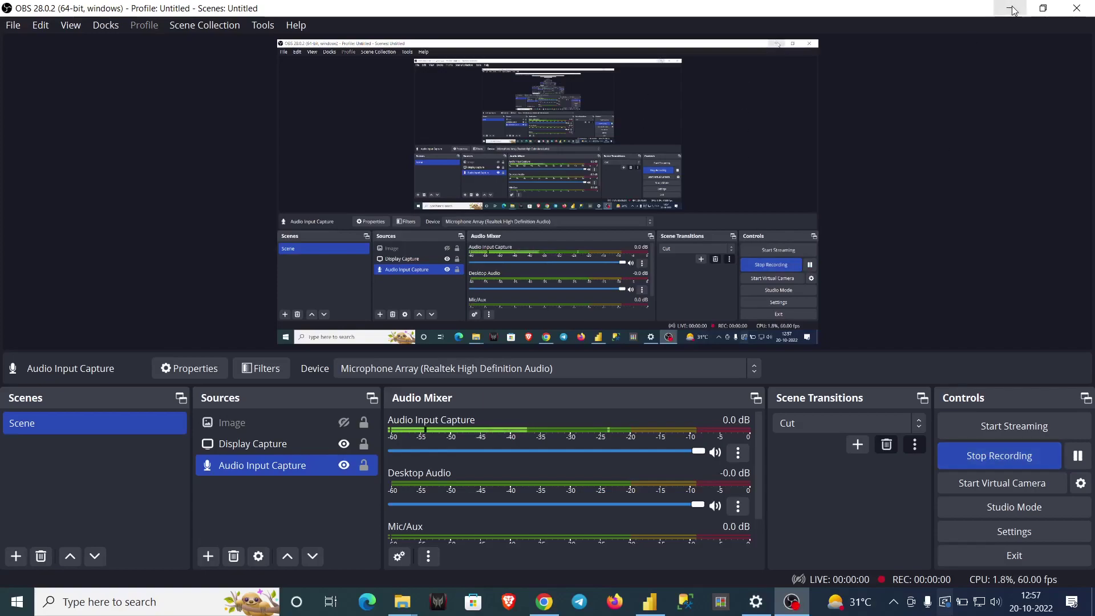
Open the Microsoft Power BI presentation from the desktop
left_click(1009, 8)
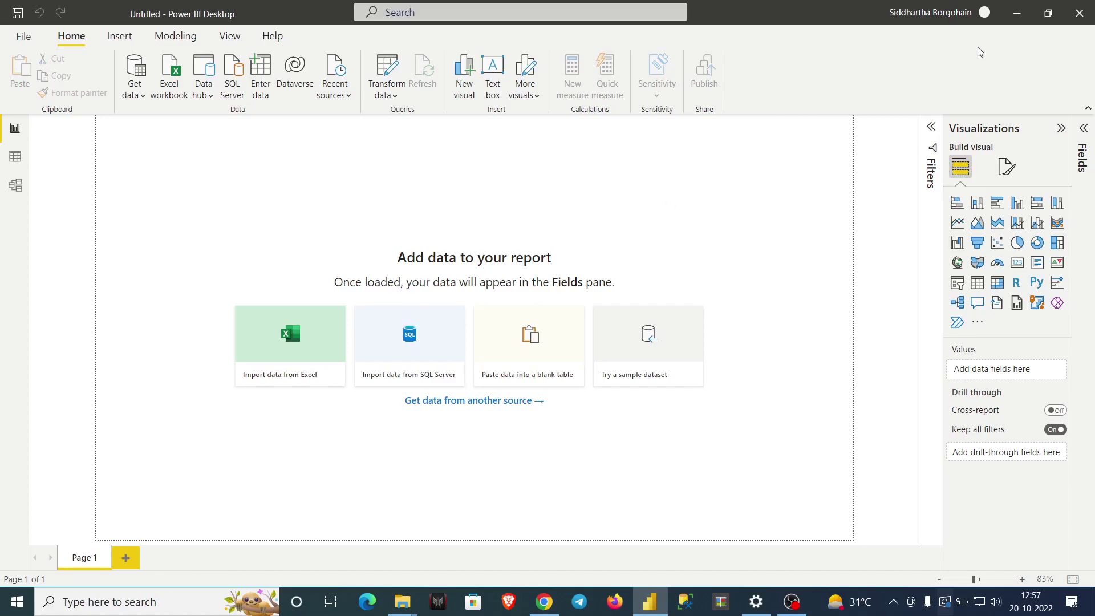
left_click(1005, 21)
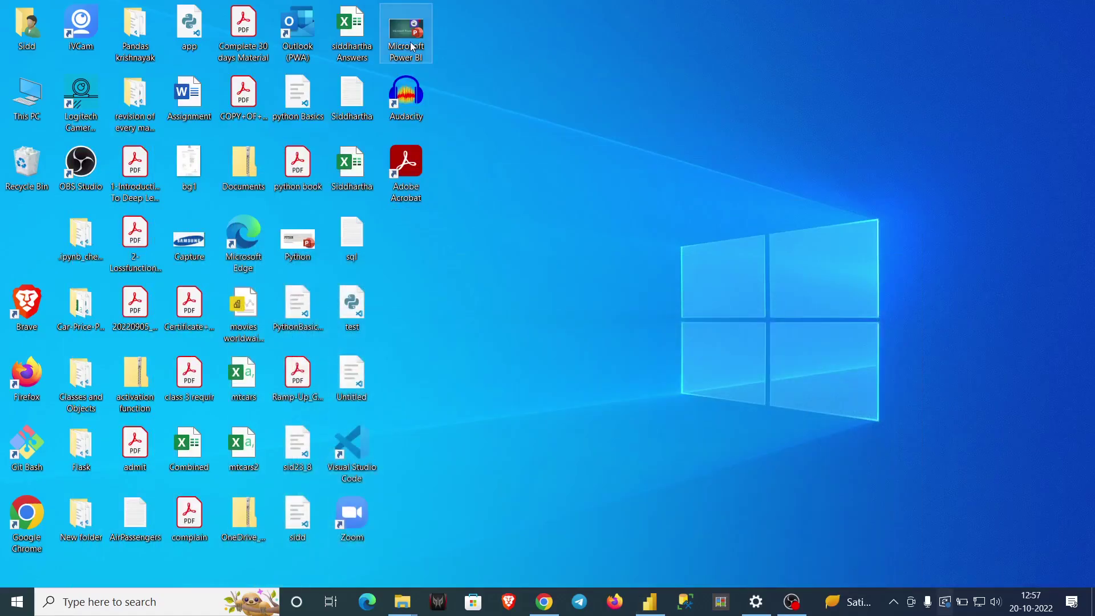
double_click(413, 47)
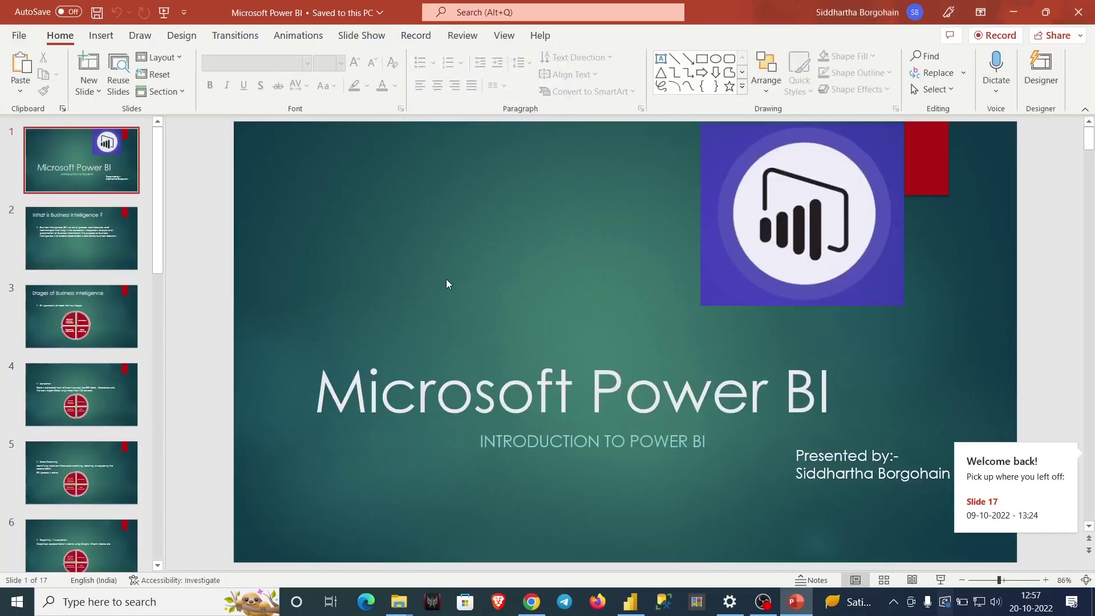
Review the presentation slides from the title through business intelligence stages, BI tools and data import to Fields/Visualizations/Filters
scroll(446, 283, "down", 1)
scroll(447, 279, "down", 1)
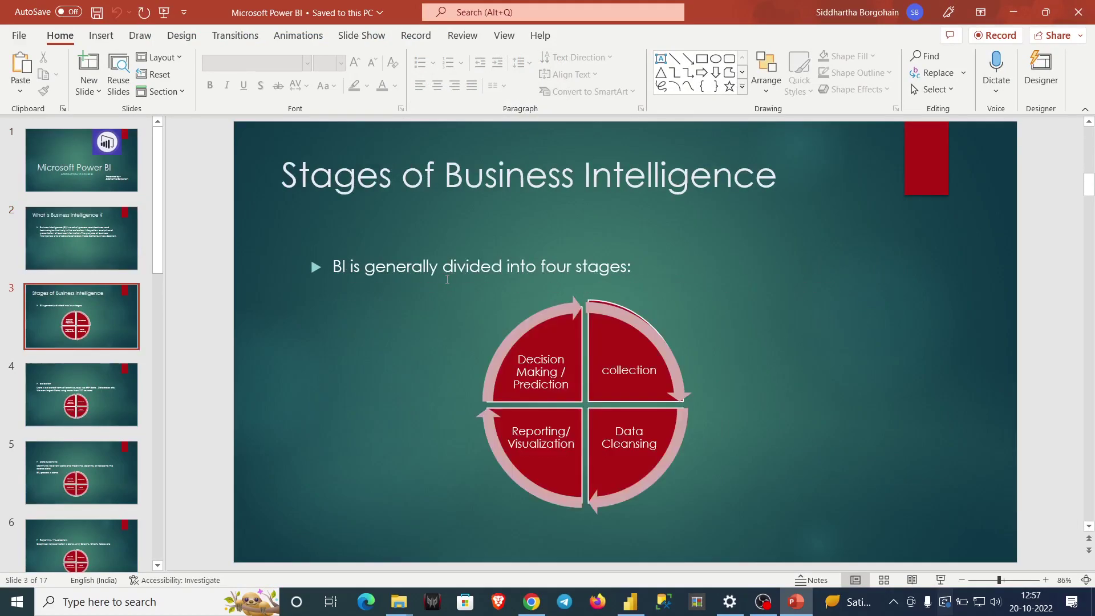
scroll(447, 279, "down", 5)
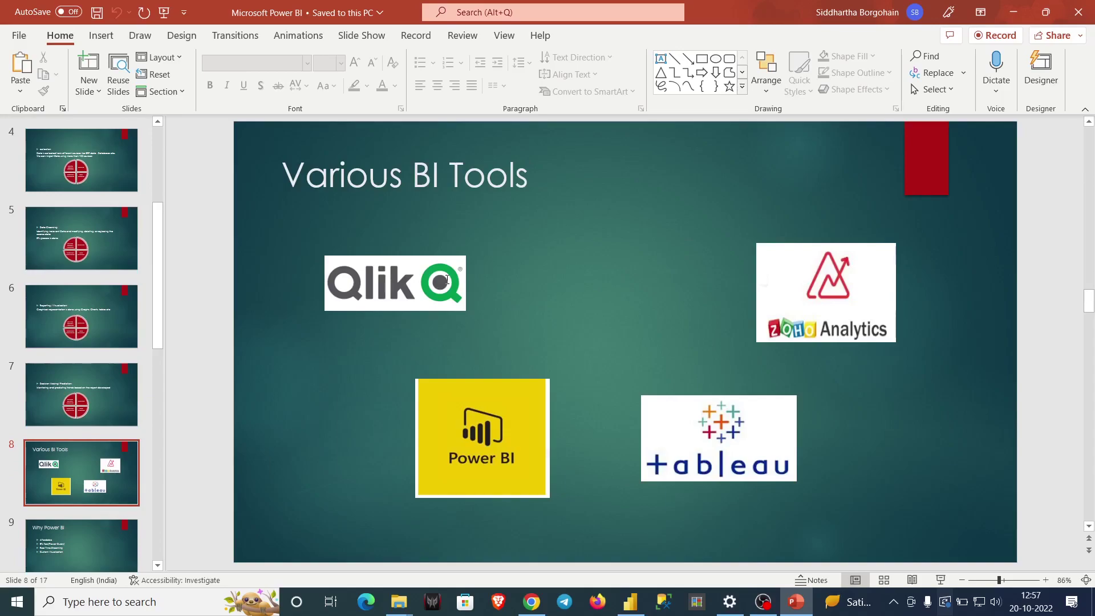
scroll(447, 279, "down", 1)
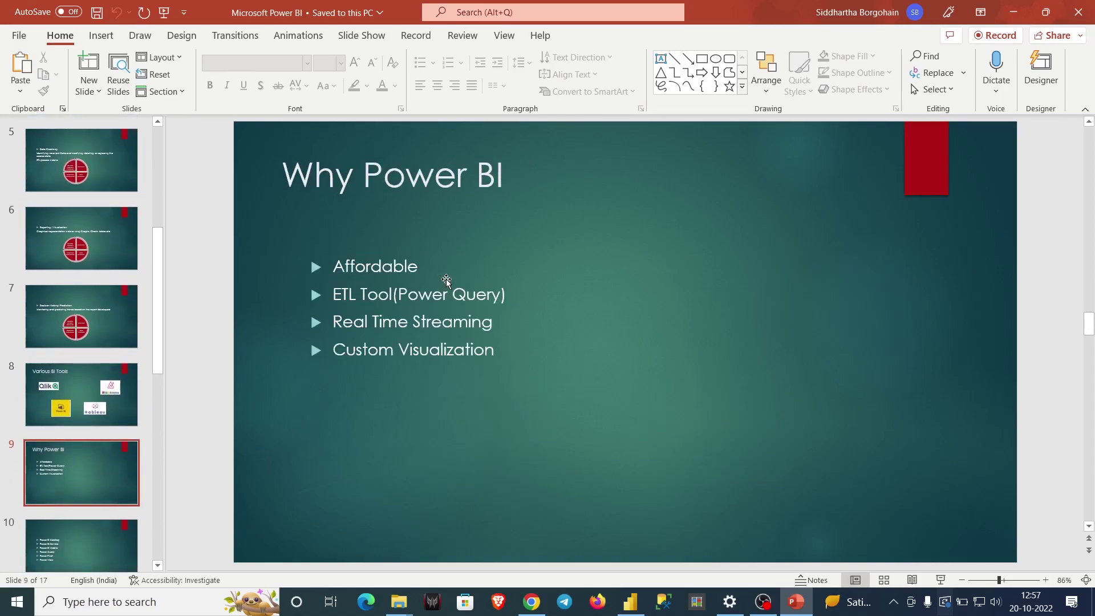
scroll(447, 281, "down", 2)
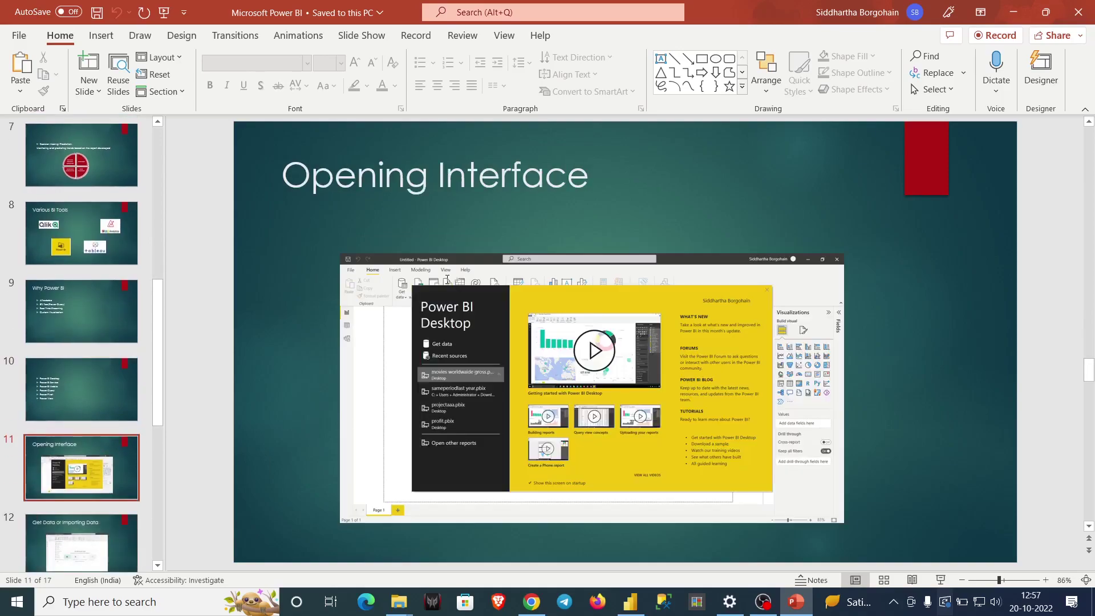
scroll(447, 280, "down", 1)
scroll(447, 281, "up", 1)
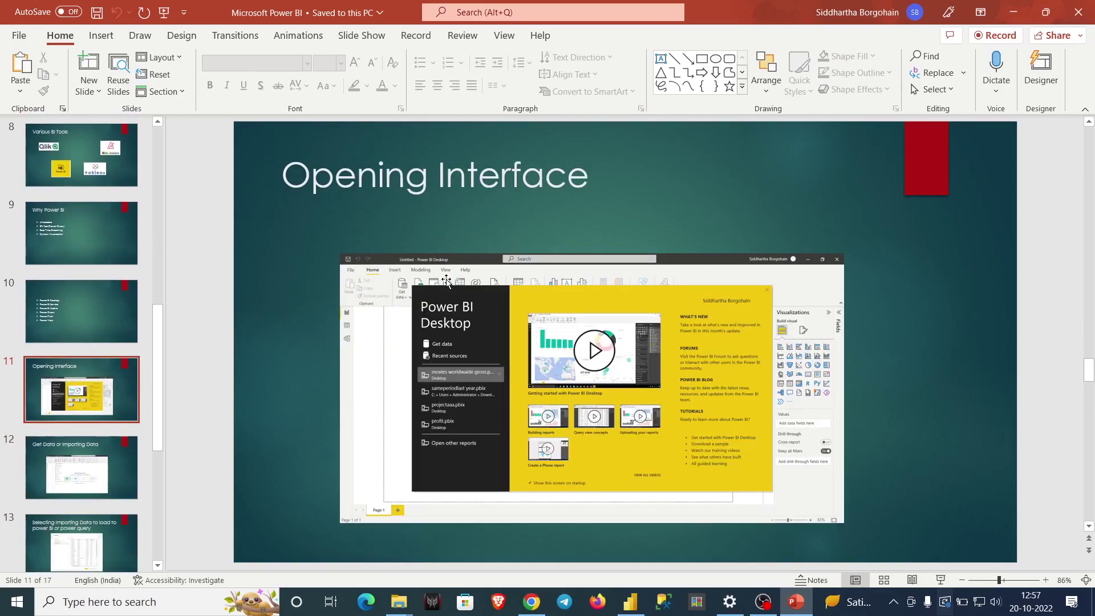
scroll(447, 280, "down", 3)
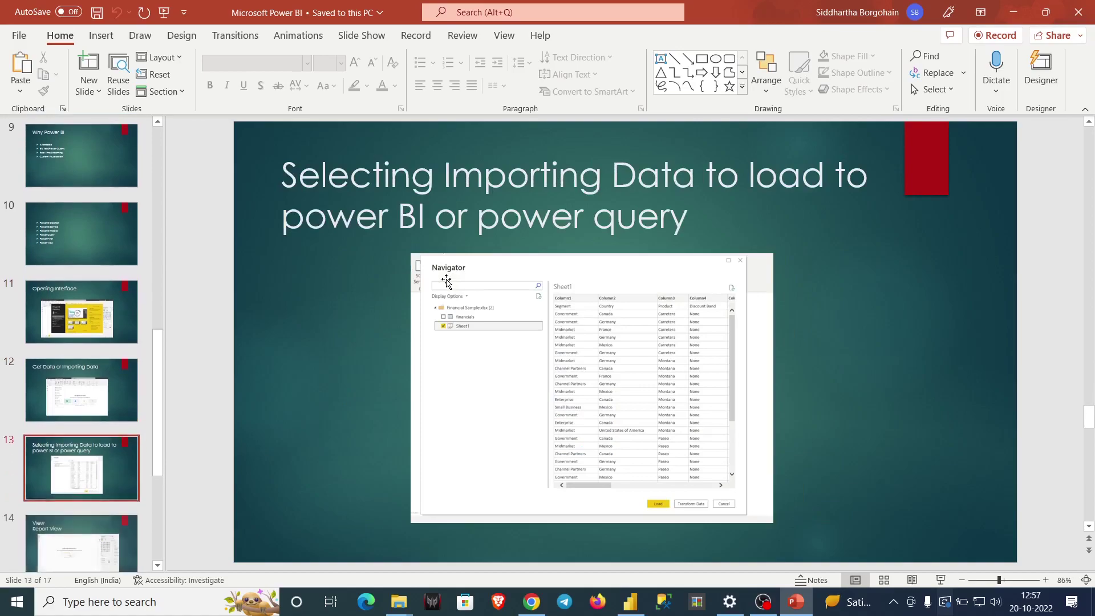
scroll(447, 281, "down", 2)
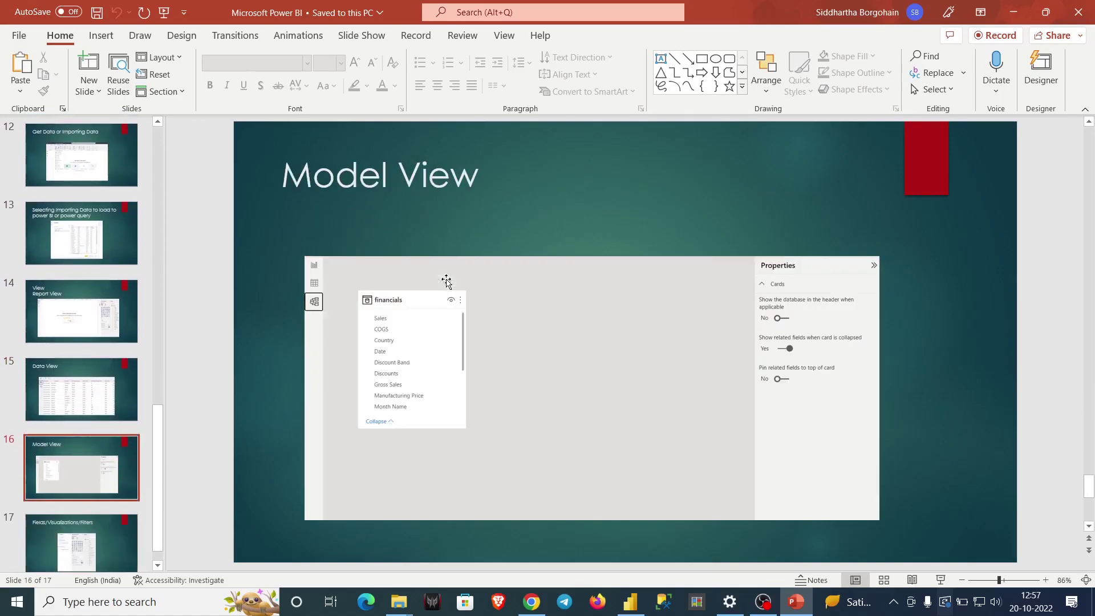
scroll(446, 281, "down", 1)
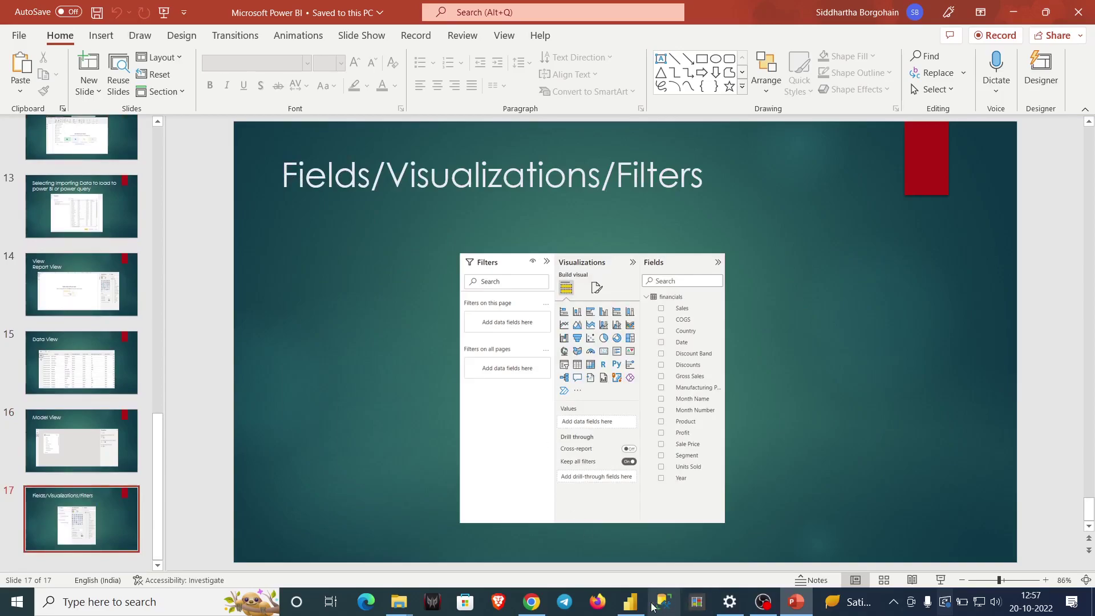
Switch to Power BI Desktop and examine the common data sources, including the Text/CSV file chooser and the SQL Server connection options
left_click(631, 604)
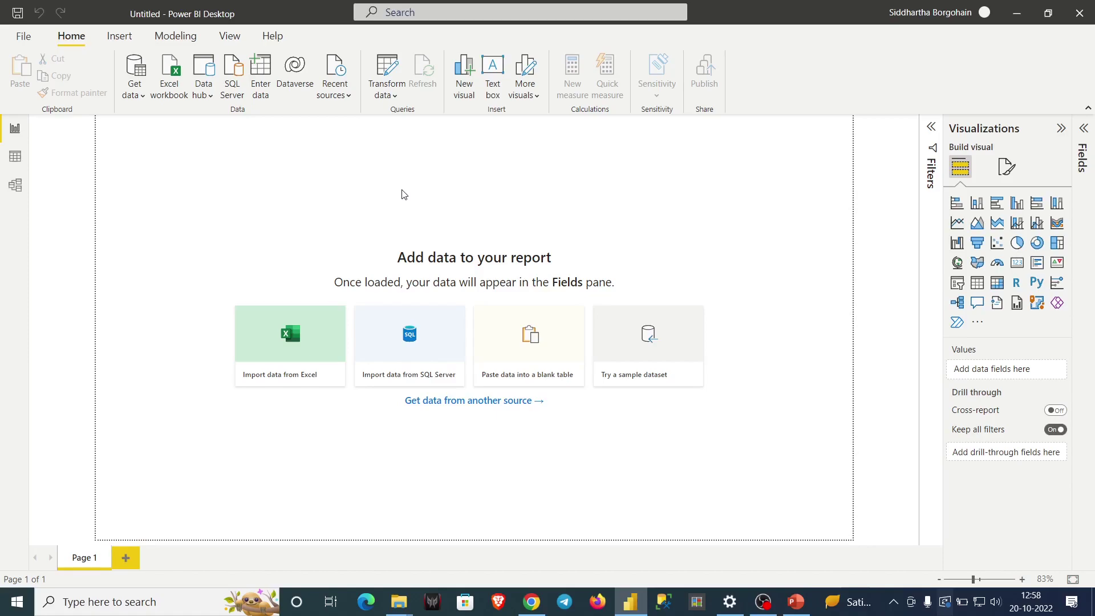
left_click(141, 98)
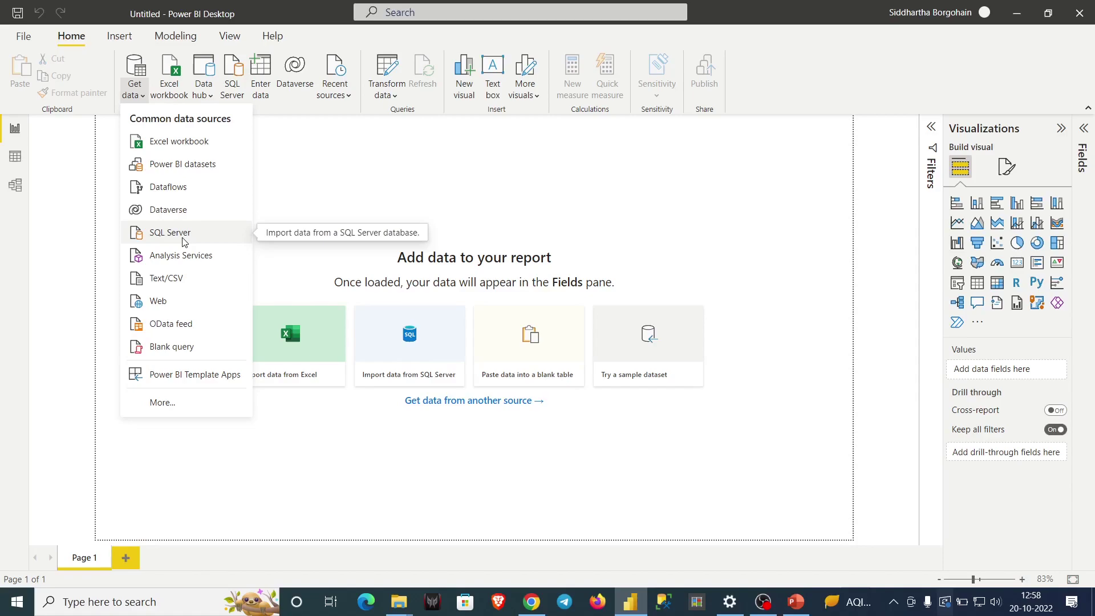
left_click(183, 282)
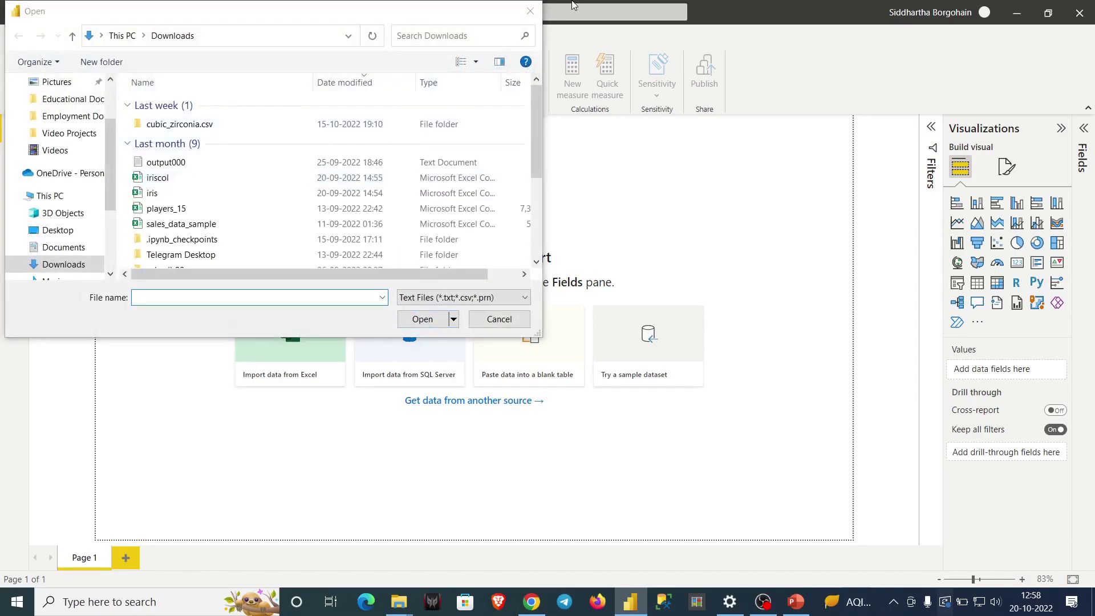
left_click(529, 11)
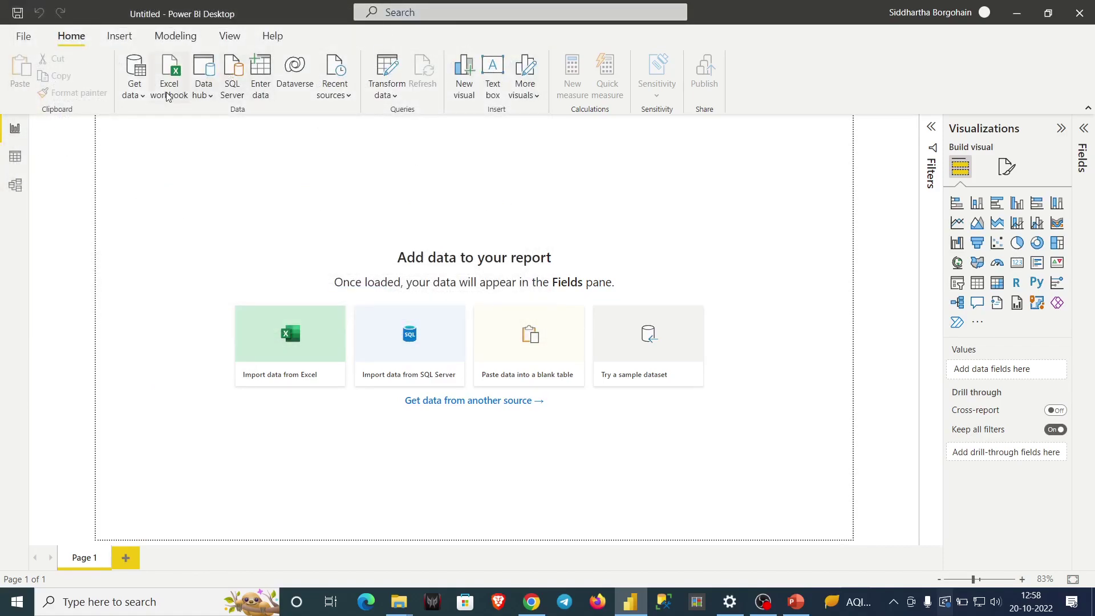
left_click(144, 97)
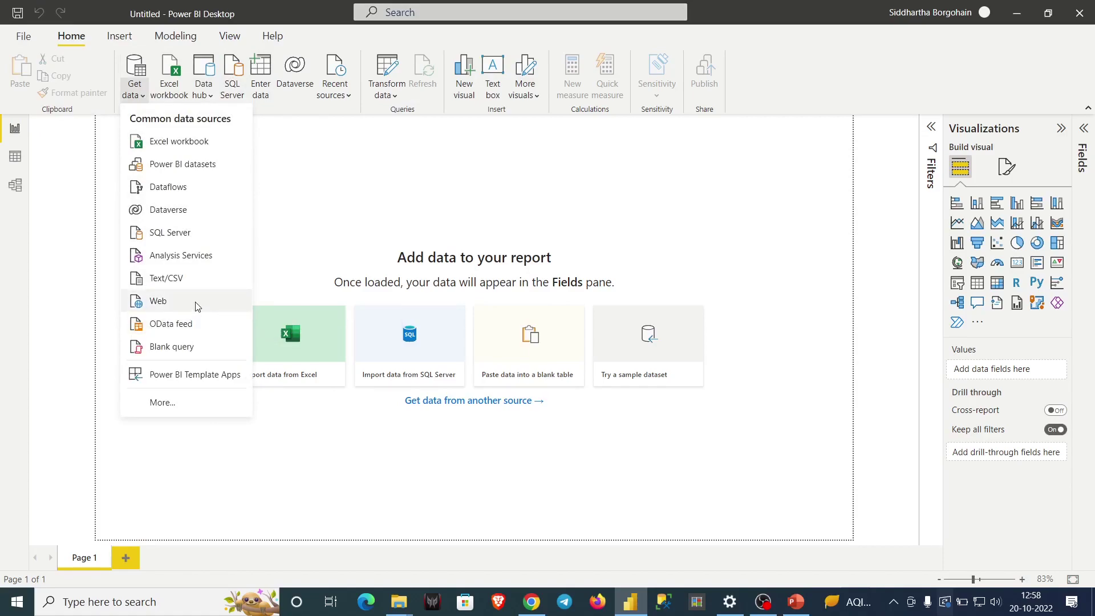
left_click(310, 220)
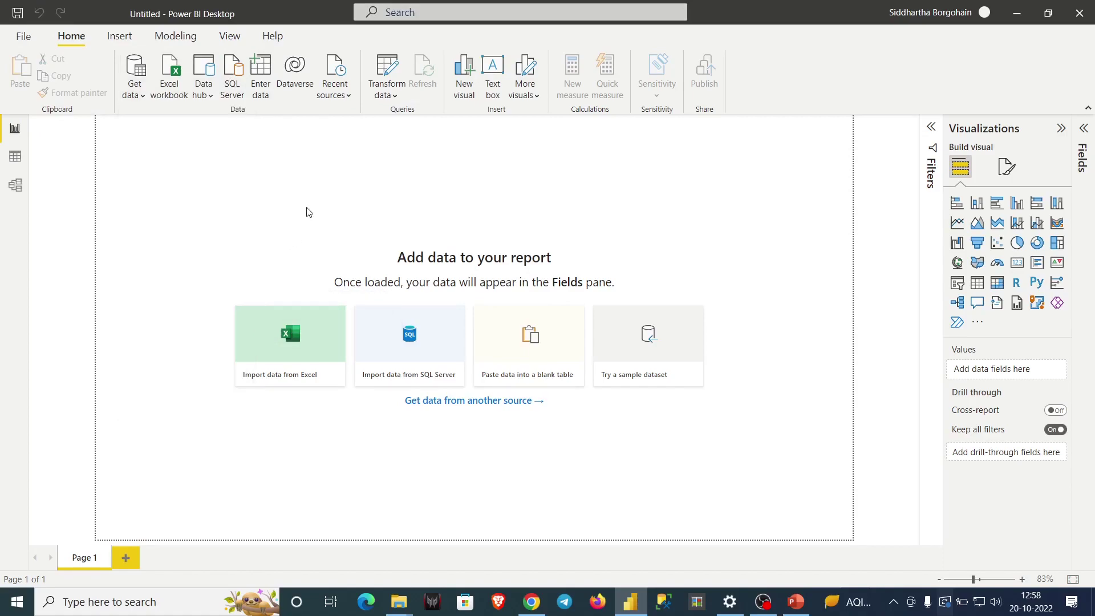
left_click(234, 87)
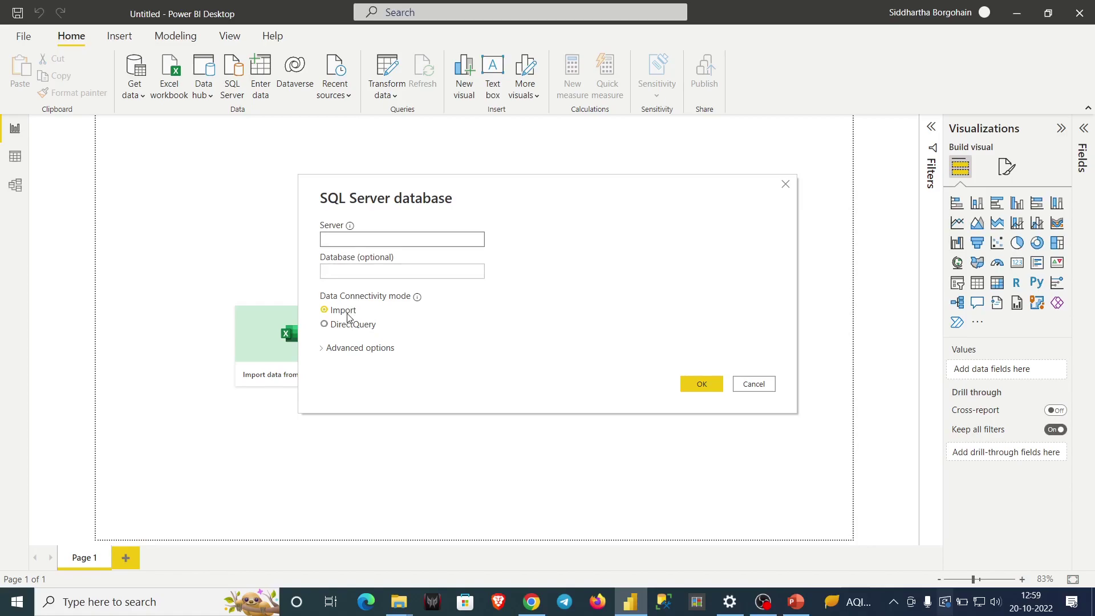
left_click(785, 185)
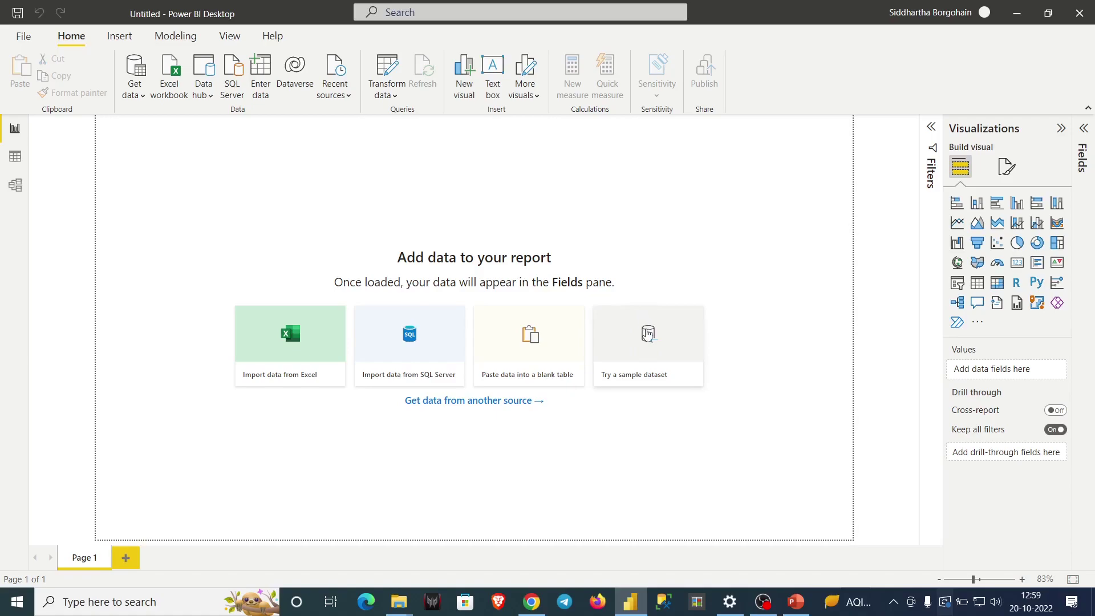
Load Sheet1 of the Financial Sample.xlsx sample dataset directly into the report
left_click(646, 381)
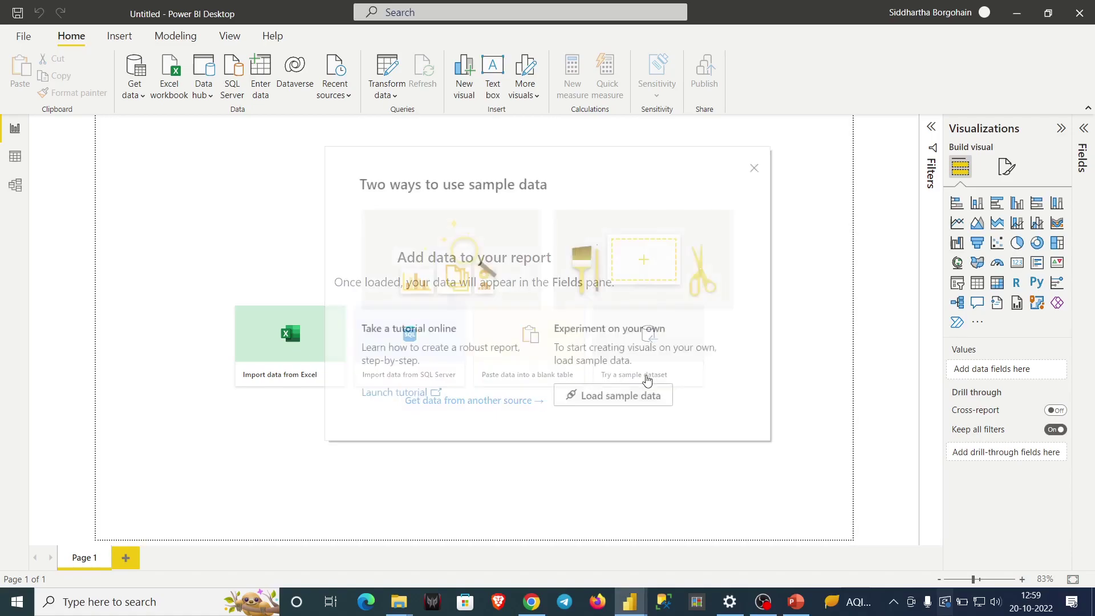
left_click(629, 399)
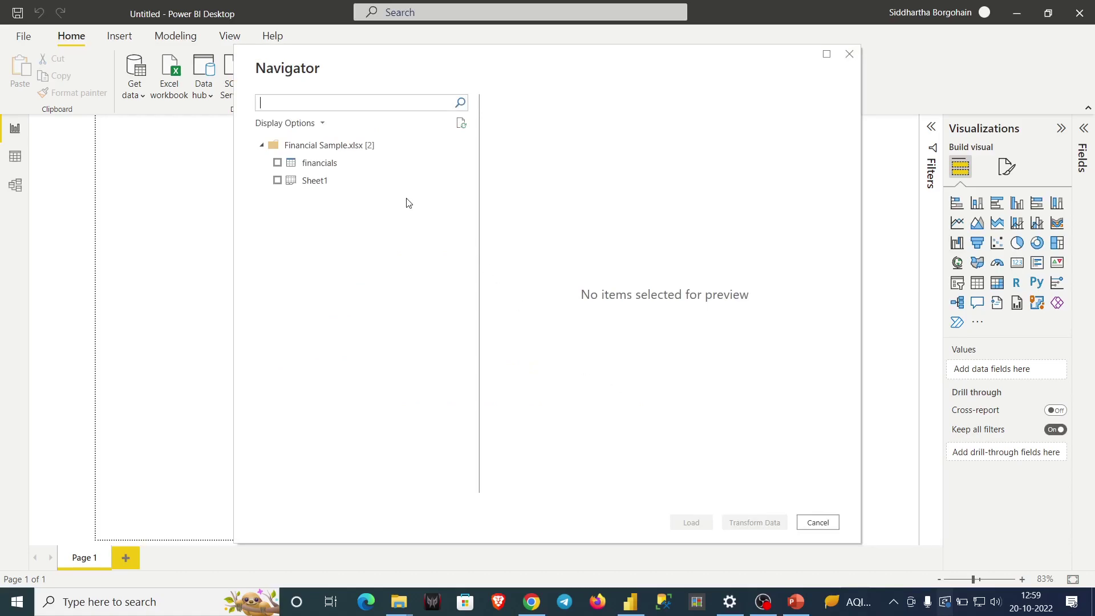
left_click(277, 181)
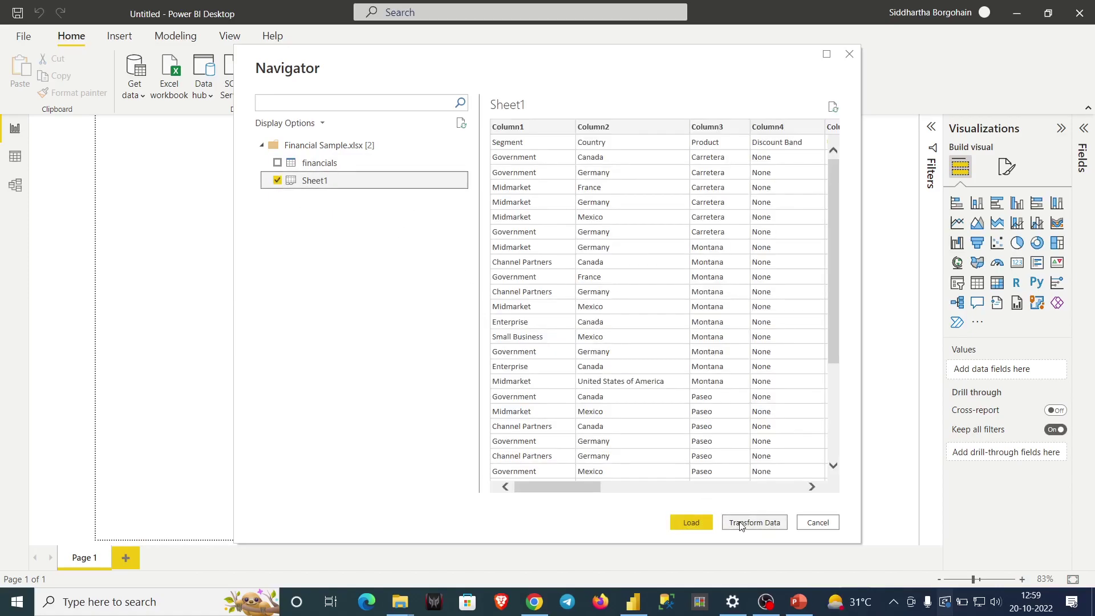
left_click(691, 524)
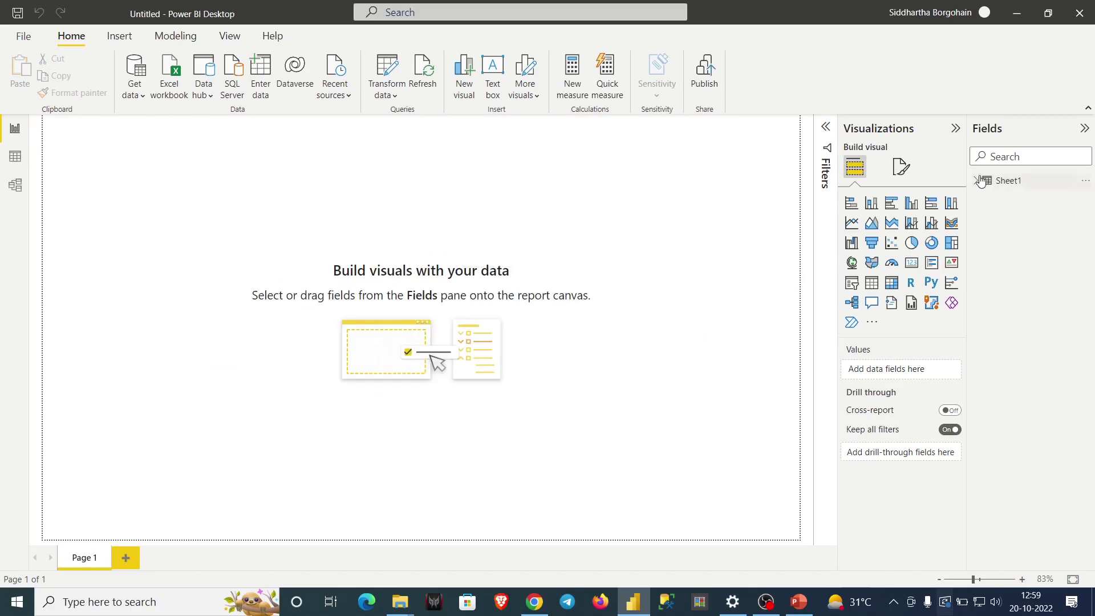
Examine the columns of Sheet1 in the field list and its rows in Data view, then return to Report view
left_click(976, 180)
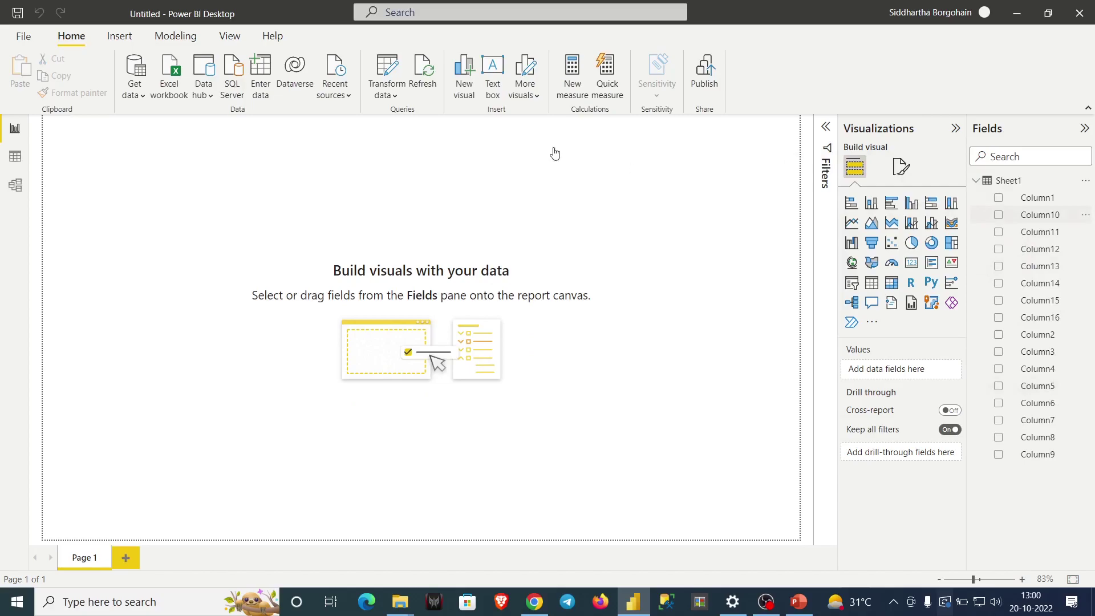
left_click(15, 156)
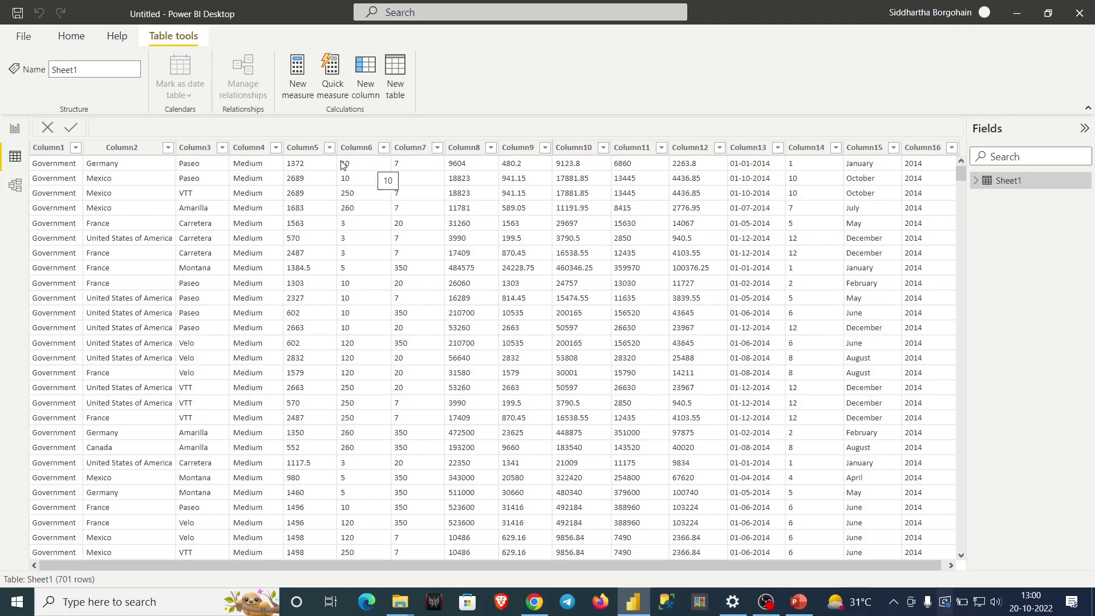
left_click(26, 137)
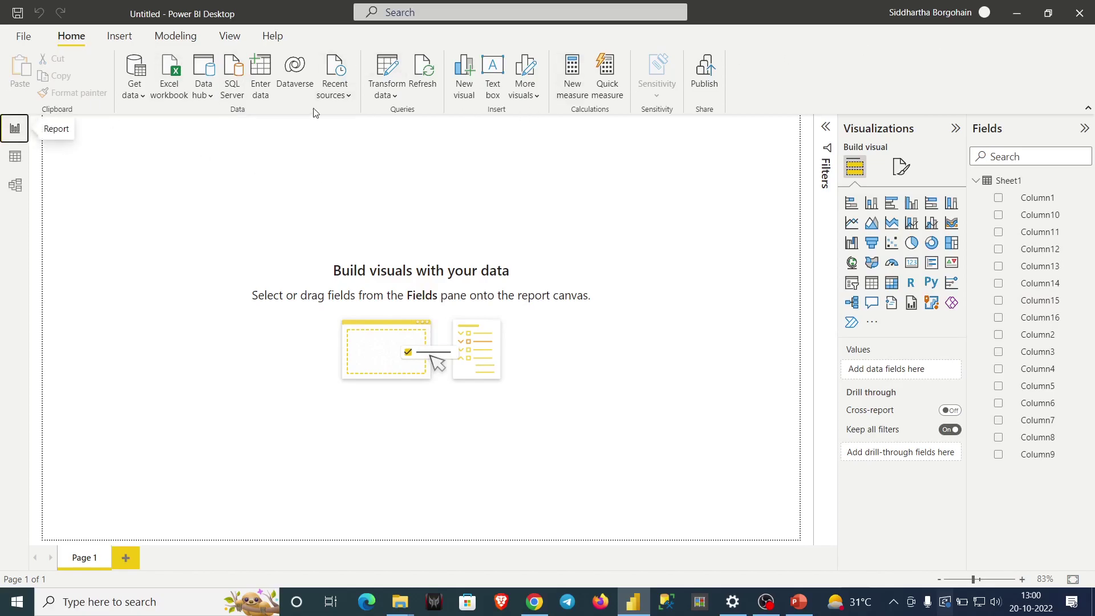
Close the Power BI report without saving it and close the Microsoft Power BI presentation
left_click(1074, 10)
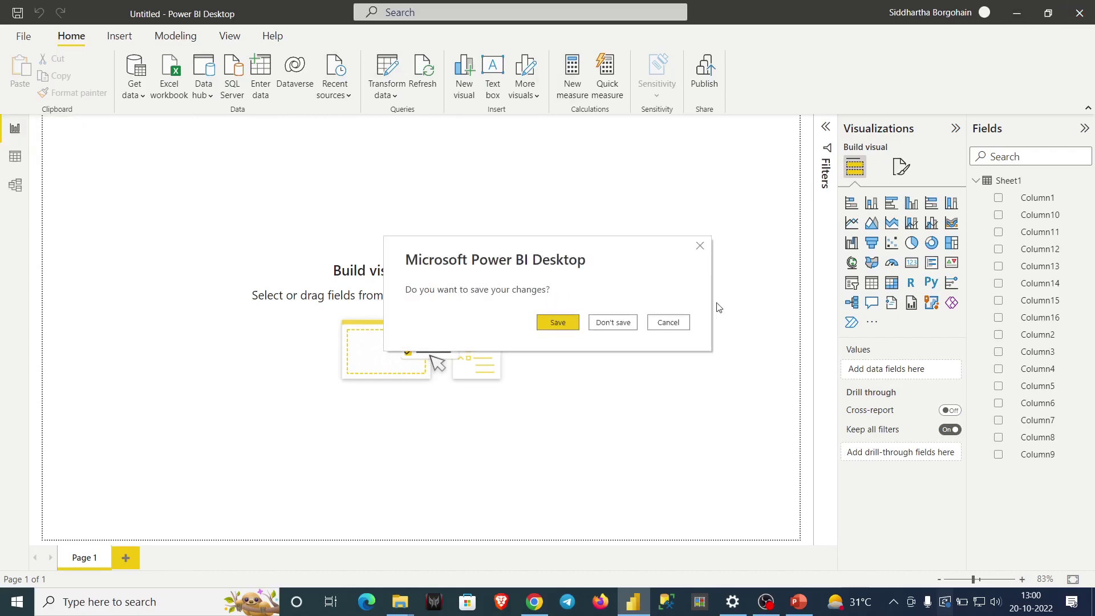
left_click(624, 321)
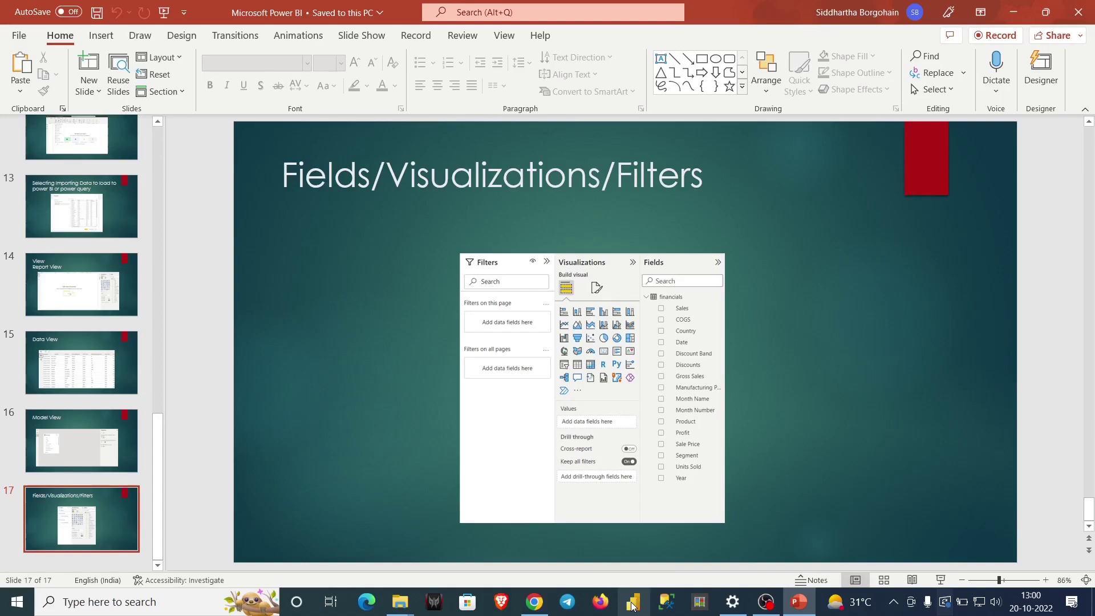
left_click(1080, 8)
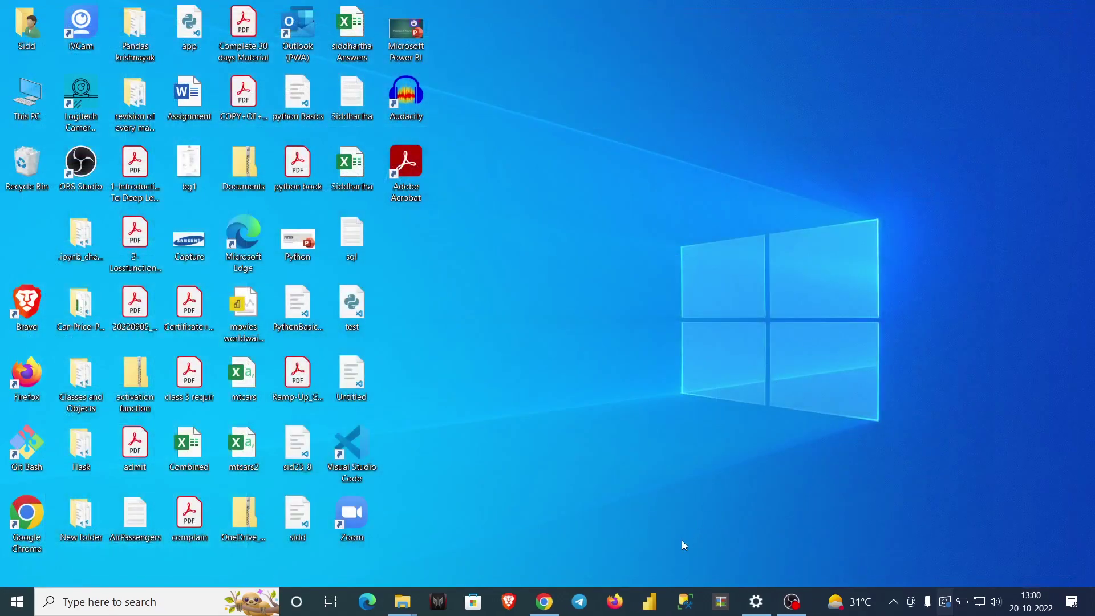
Relaunch Power BI Desktop with a blank report and send Sheet1 of the Financial Sample.xlsx sample dataset to Power Query for transformation
left_click(656, 601)
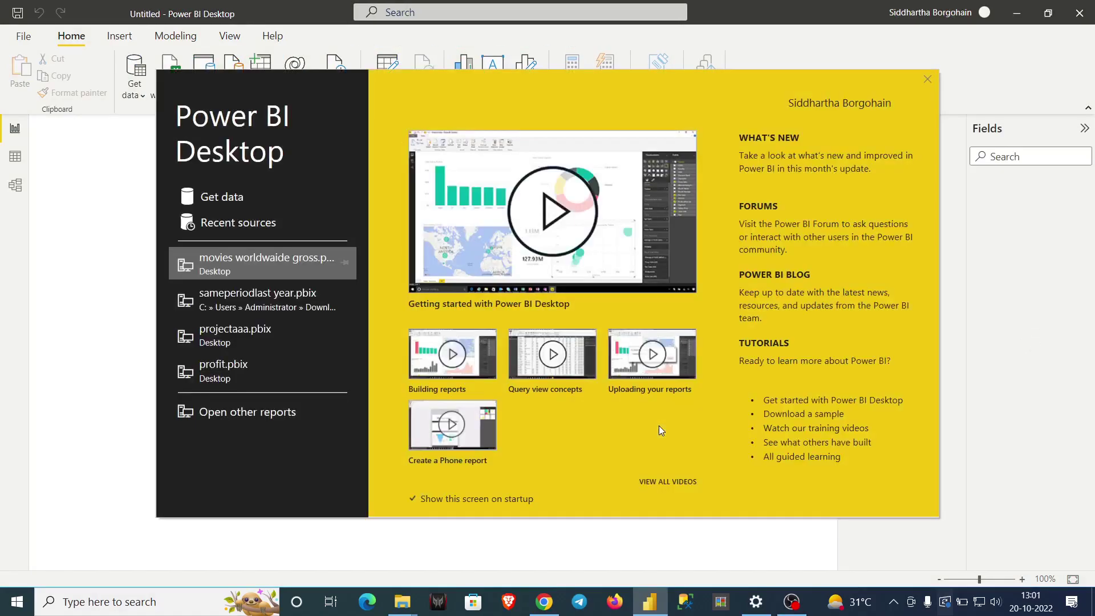
left_click(926, 79)
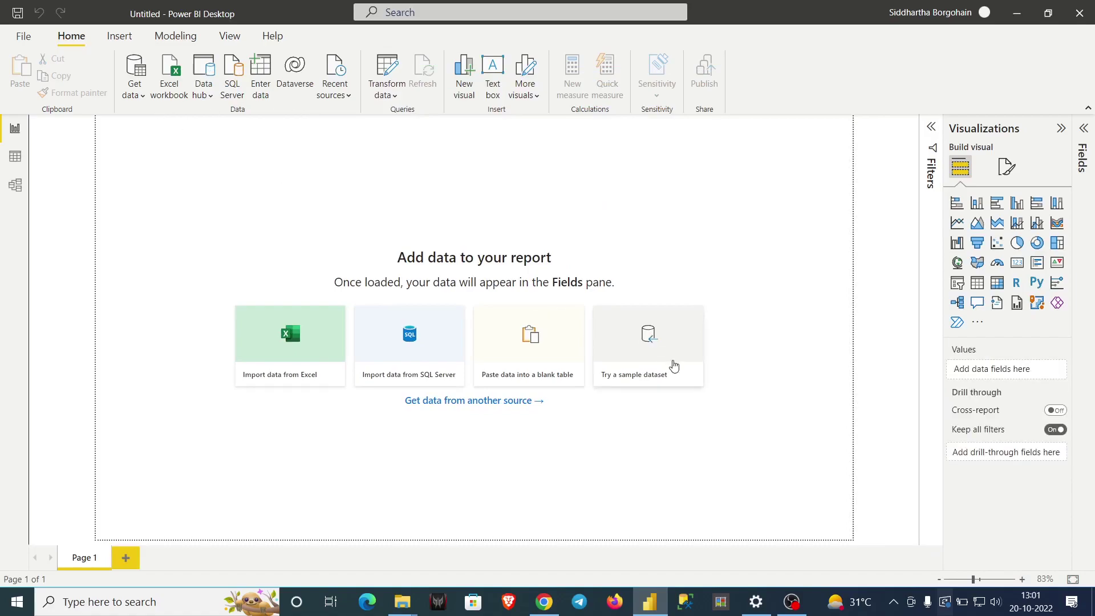
left_click(651, 374)
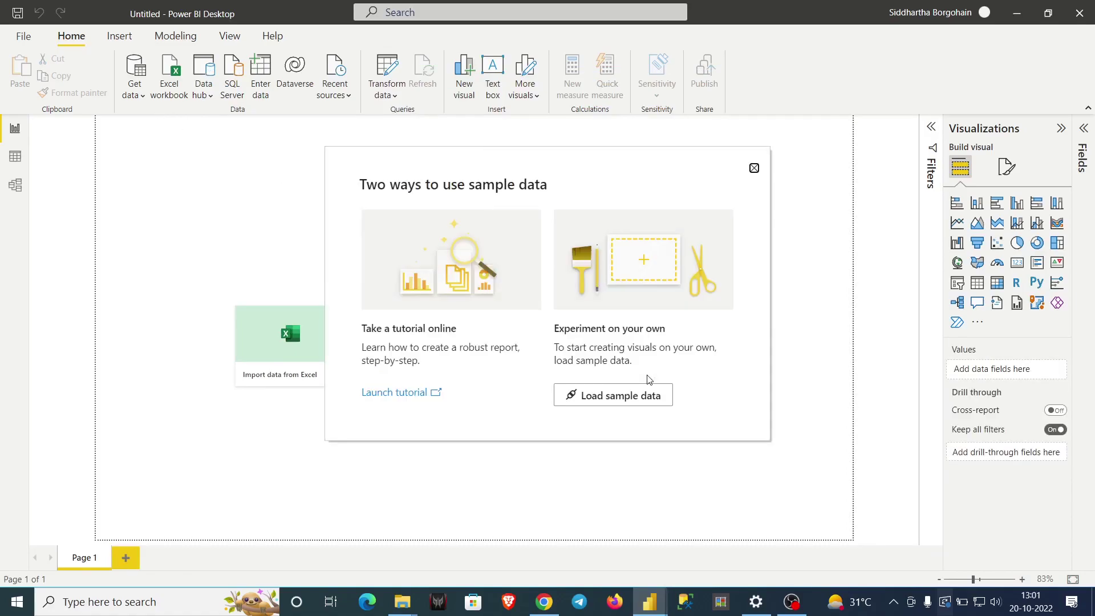
left_click(628, 394)
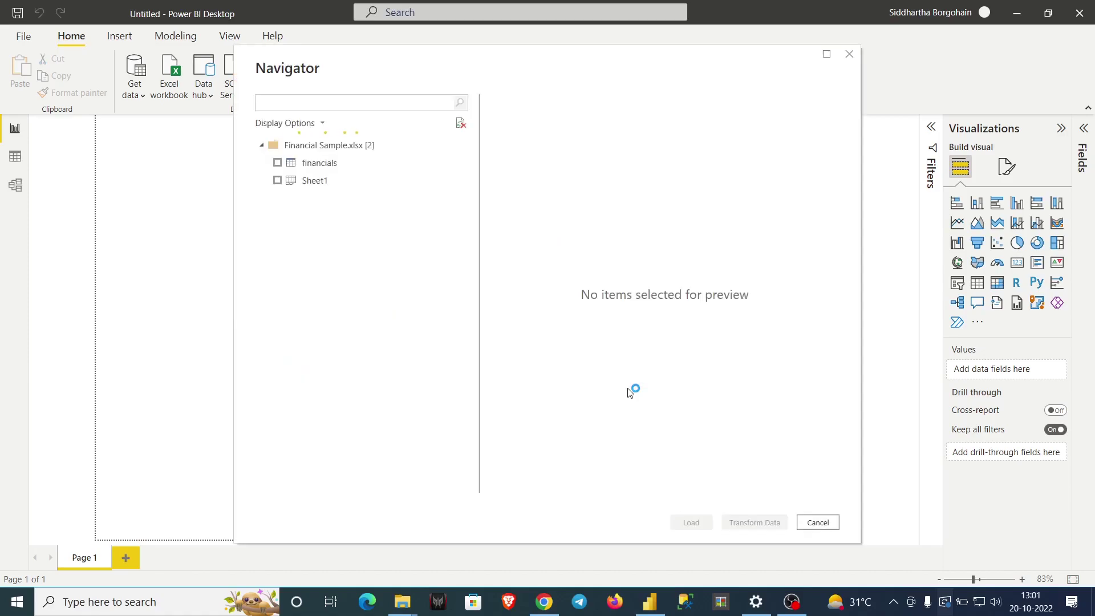
left_click(277, 181)
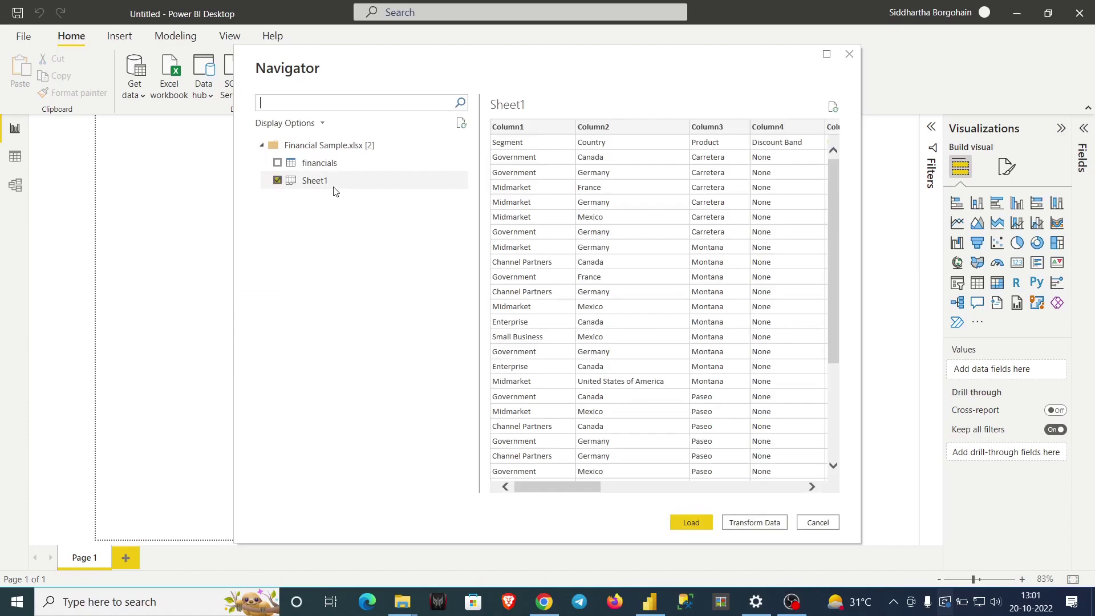
left_click(757, 522)
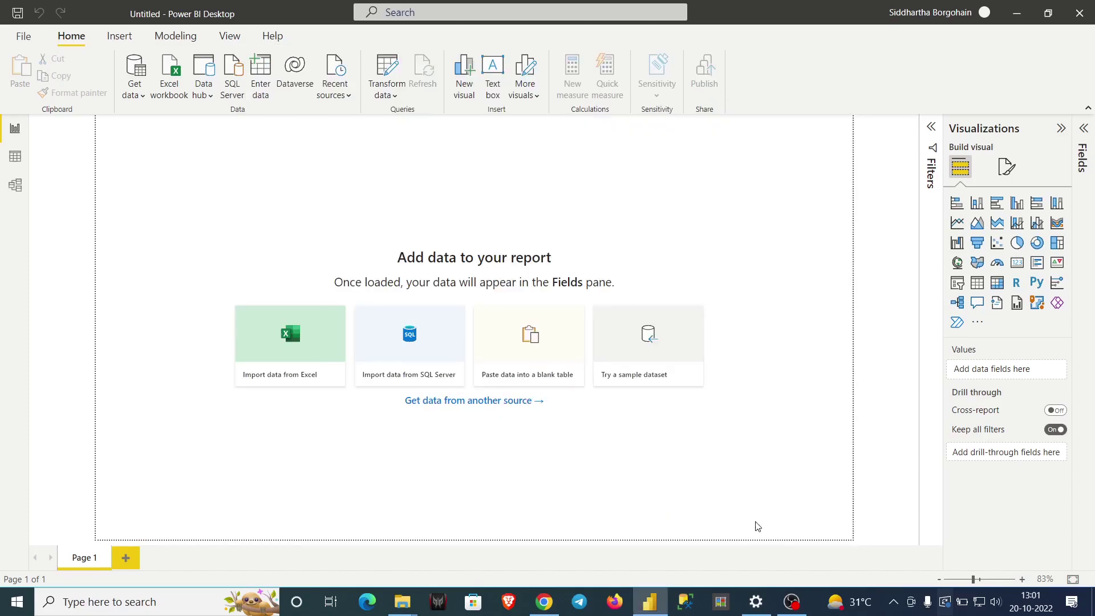
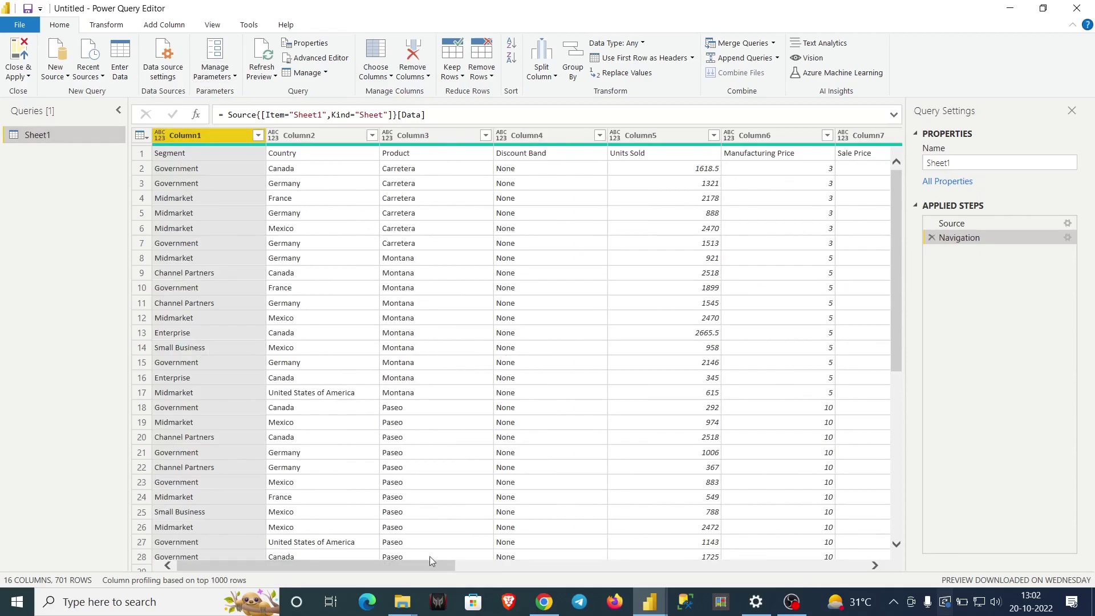
Examine the first row's values against the generic column headers of Sheet1
left_click_drag(414, 565, 348, 563)
left_click(141, 153)
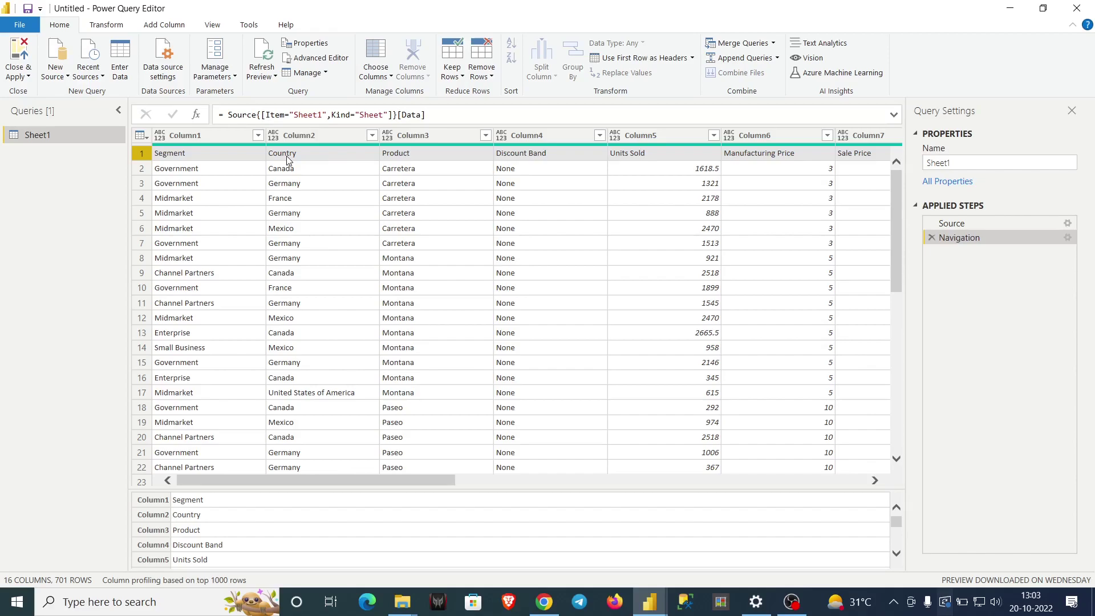
left_click(306, 138)
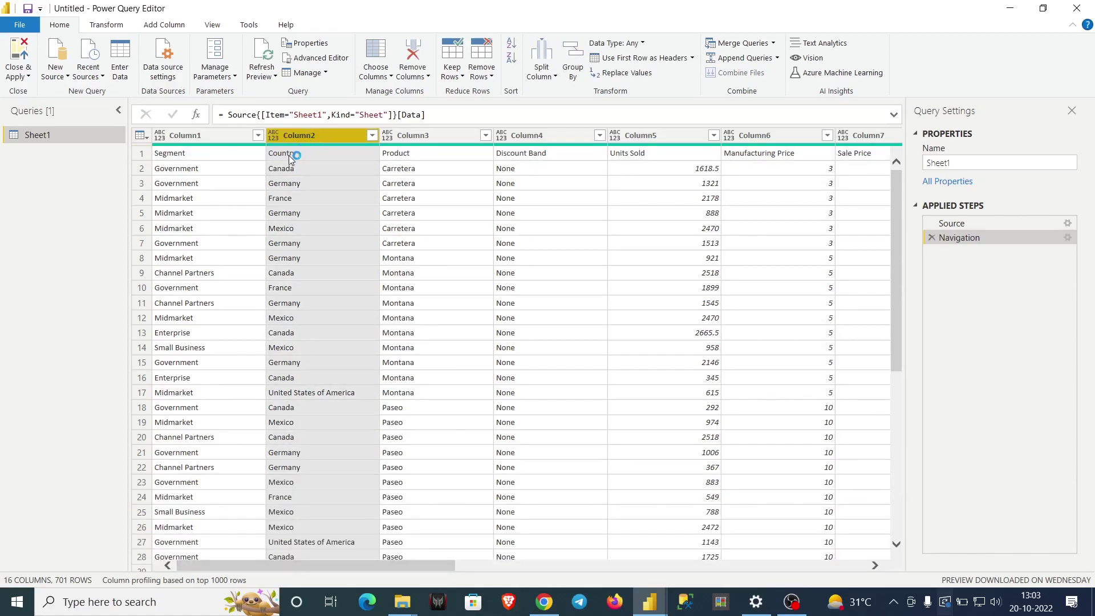
left_click(293, 152)
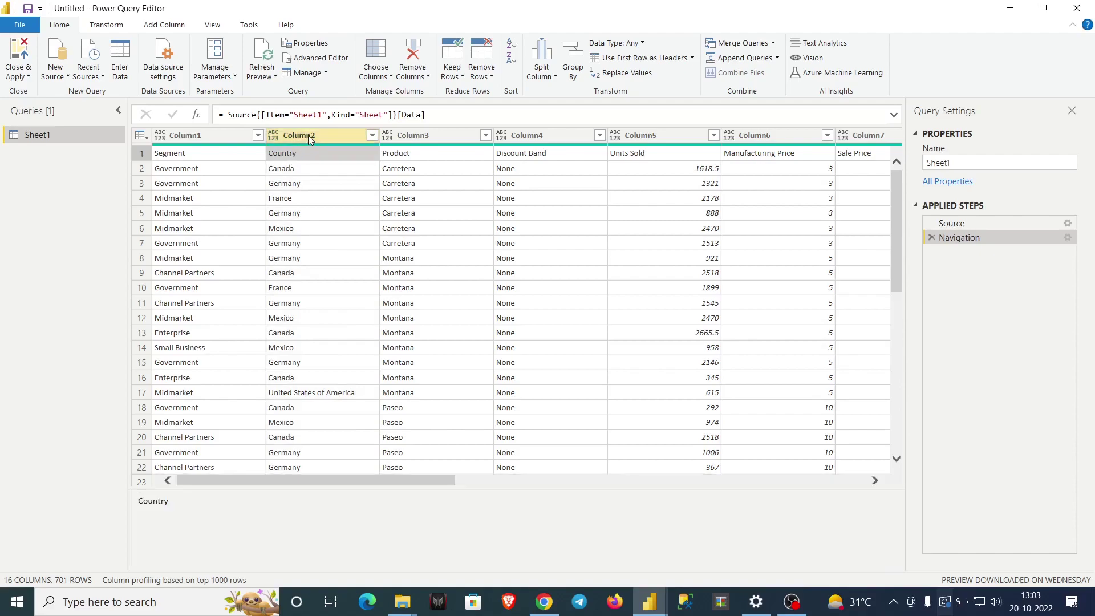
left_click(144, 158)
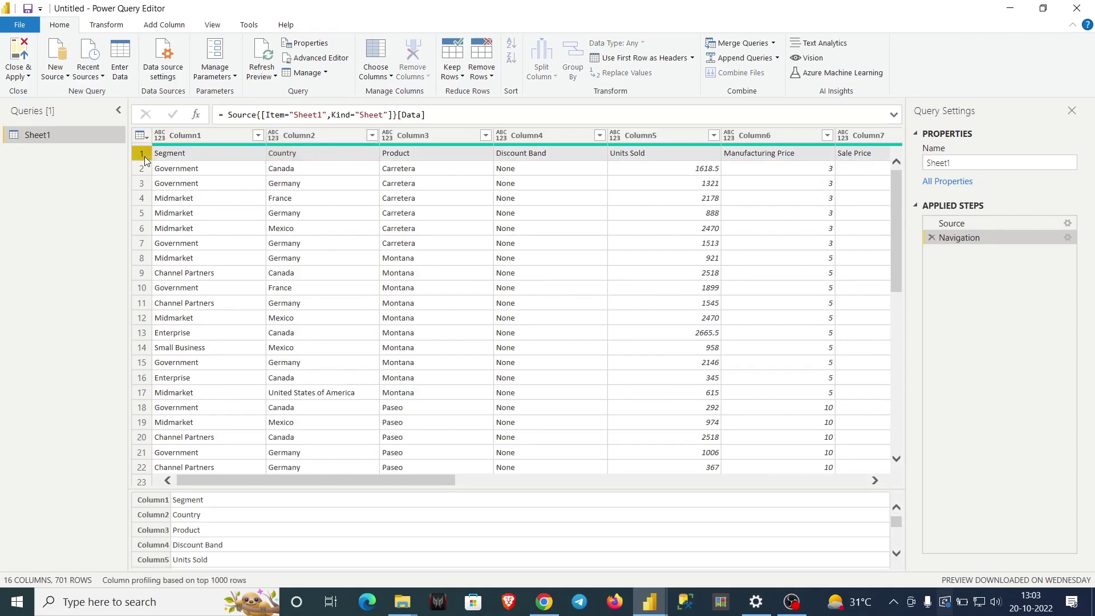
Rename Column1 to Segment and Column2 to Conntry
left_click(194, 136)
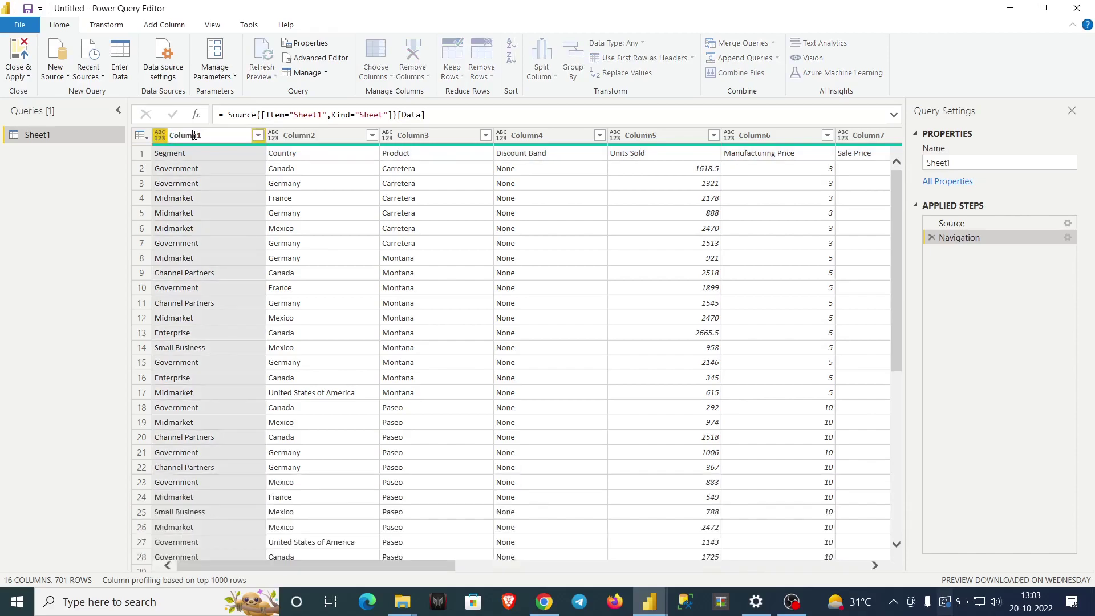
key("F2")
type("Segment")
key("Return")
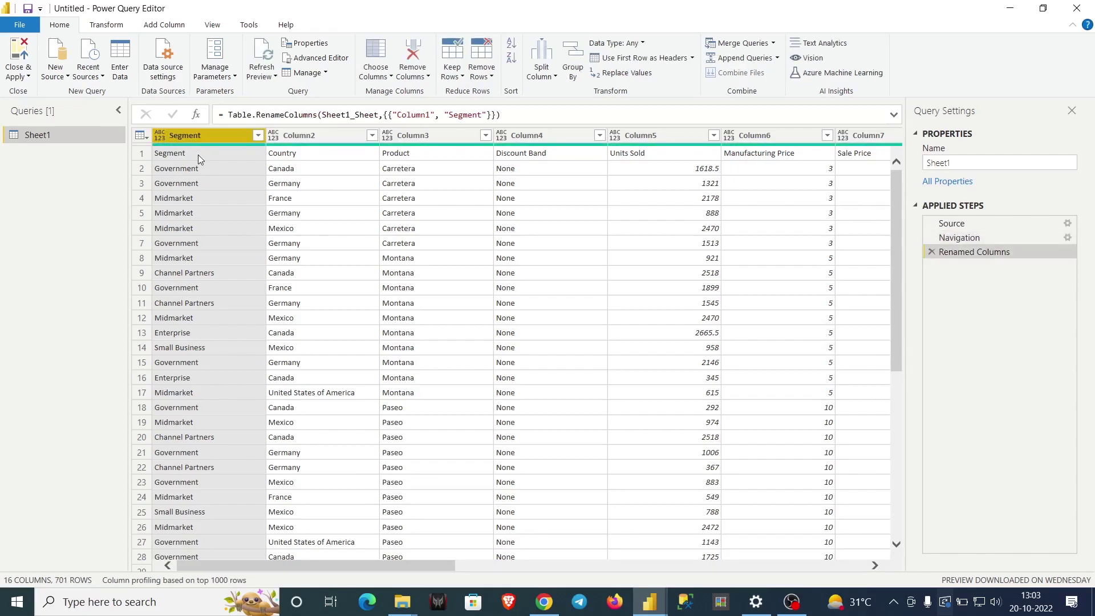
left_click(304, 146)
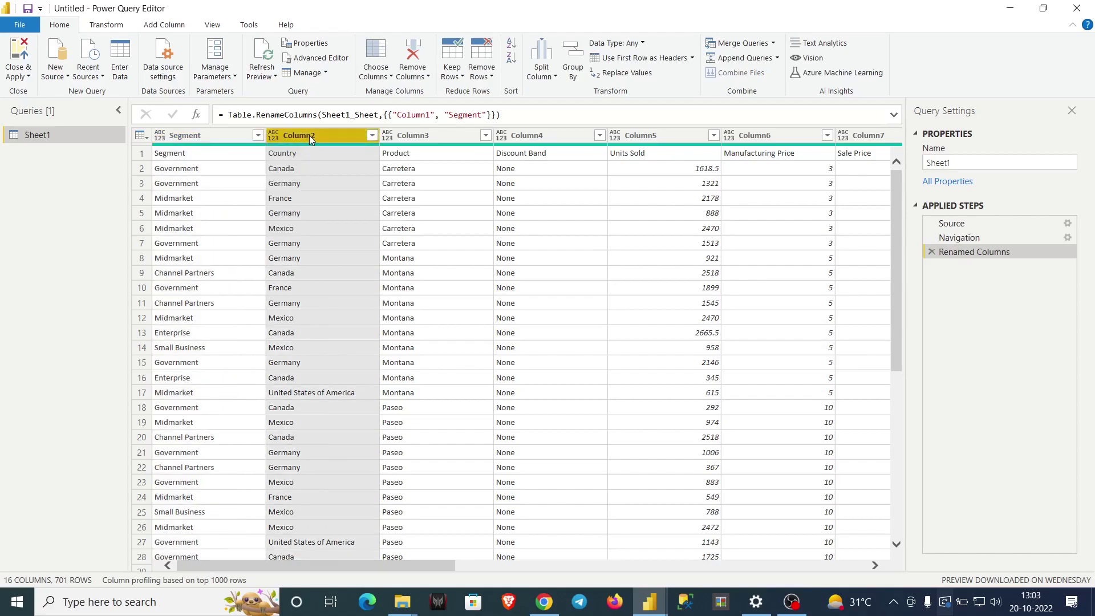
double_click(299, 135)
type("Conntry")
key("Return")
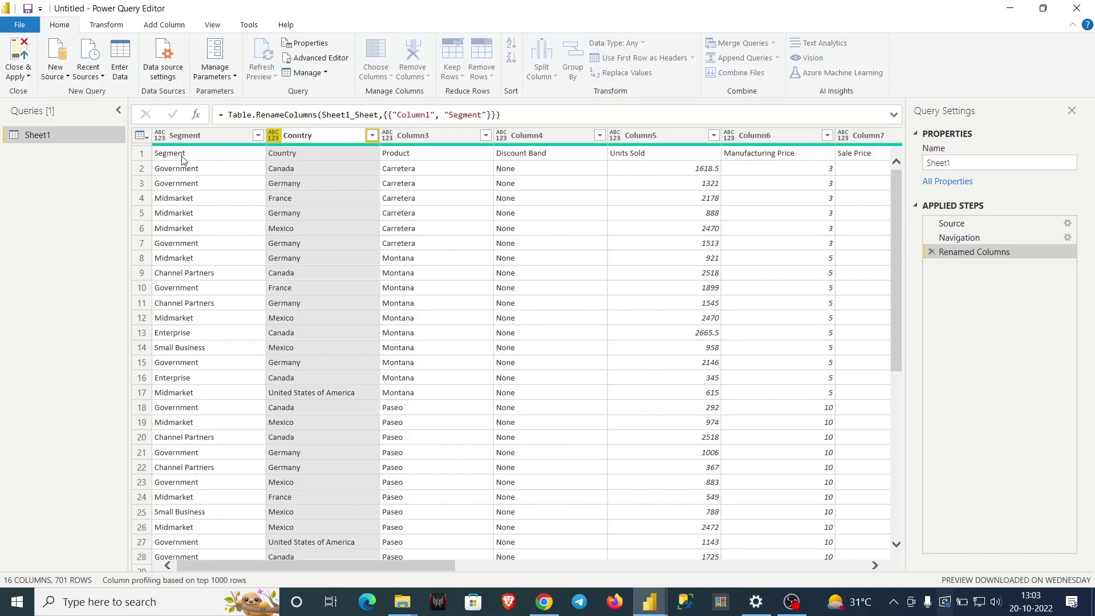
Remove the top 1 row, which holds the header names, from the Sheet1 query
left_click(143, 154)
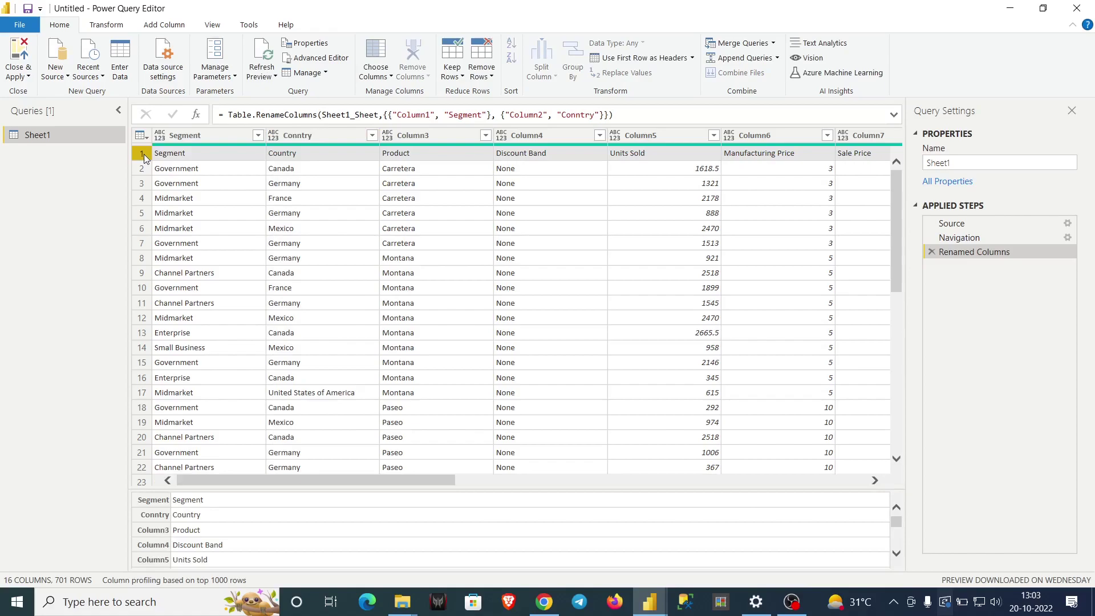
left_click(489, 76)
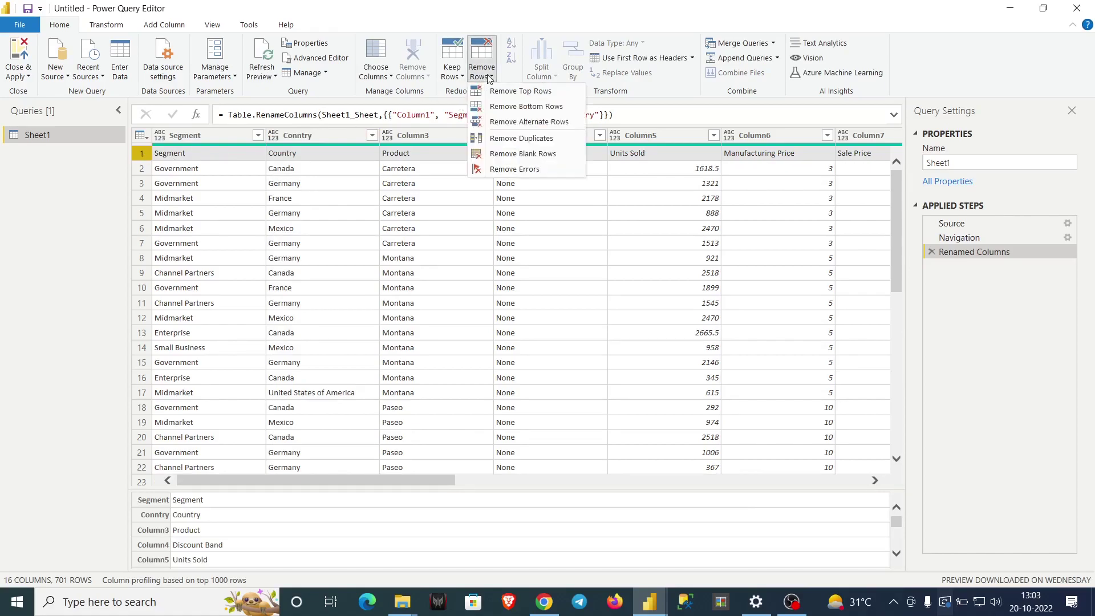
left_click(499, 90)
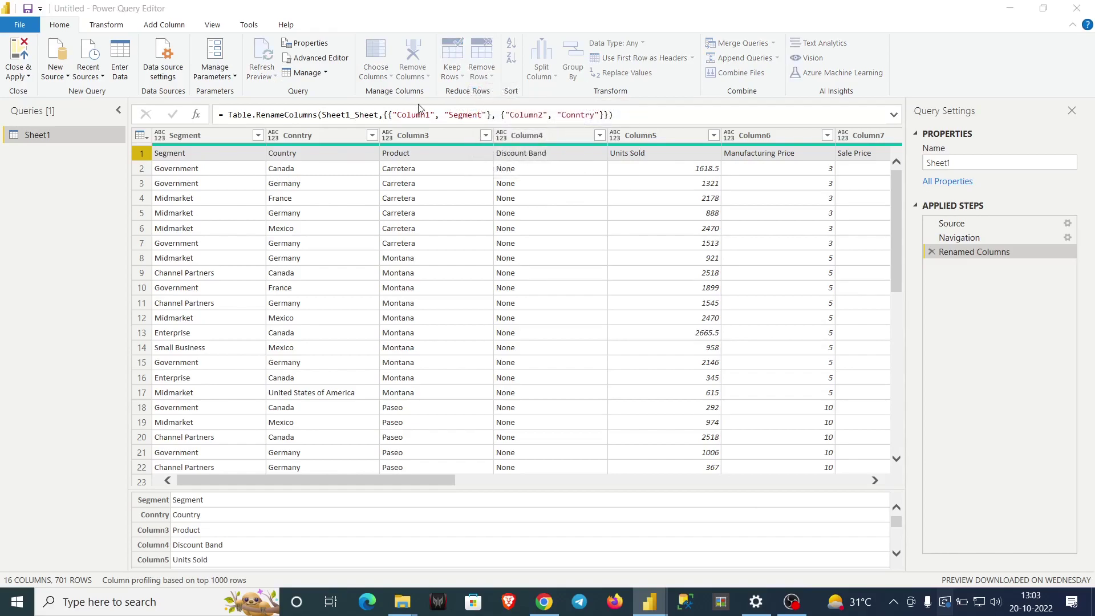
type("1")
key("Return")
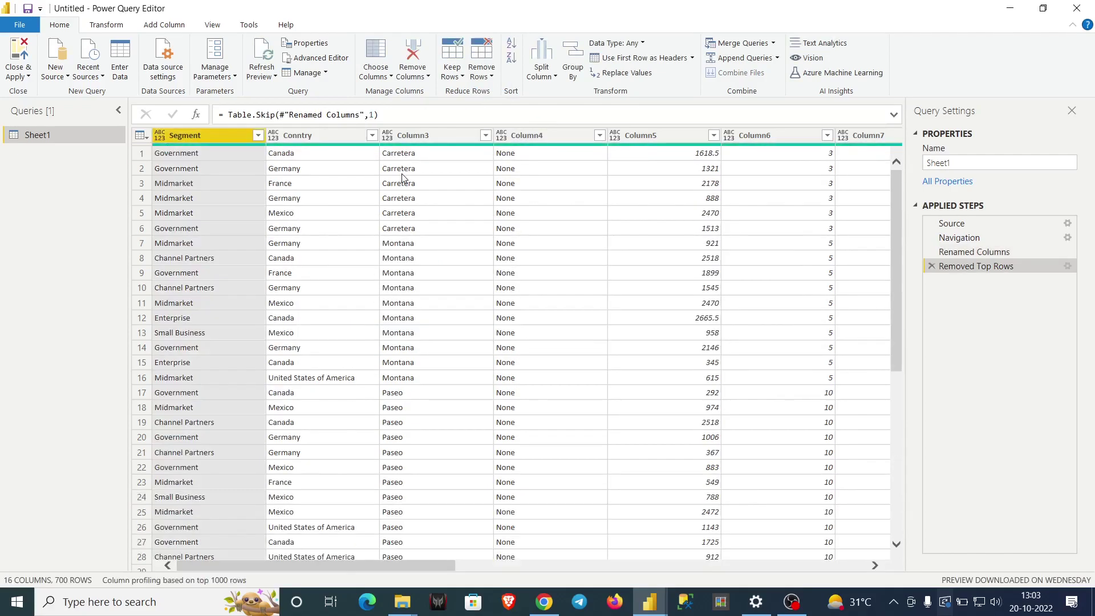
Delete the Removed Top Rows and Renamed Columns steps from the query's applied steps
left_click_drag(414, 565, 319, 587)
left_click(932, 266)
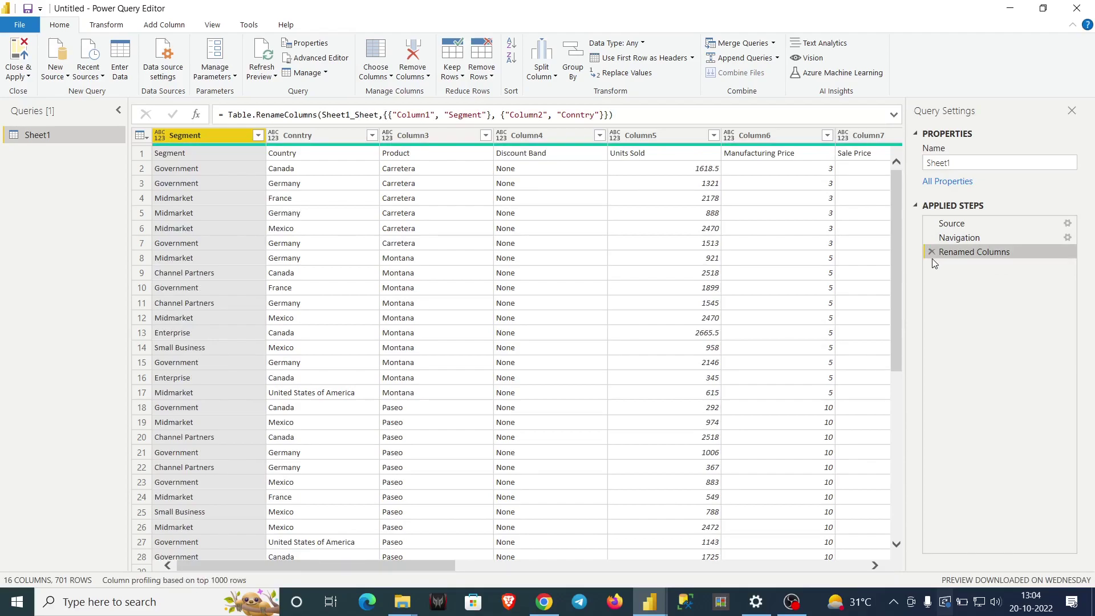
left_click(931, 252)
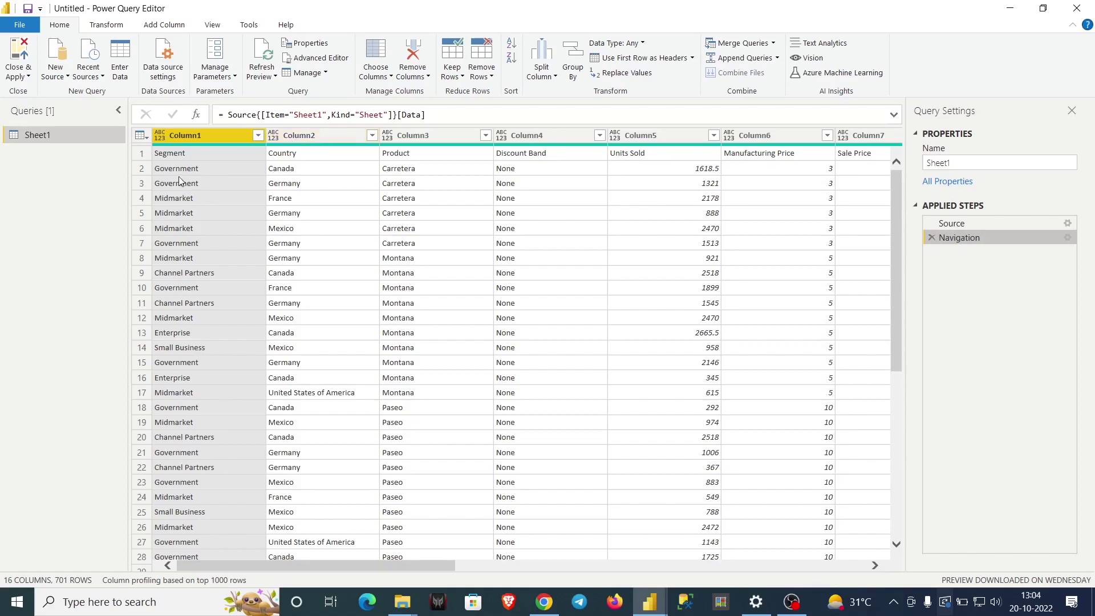
Promote the first row of Sheet1 to column headers
left_click(177, 157)
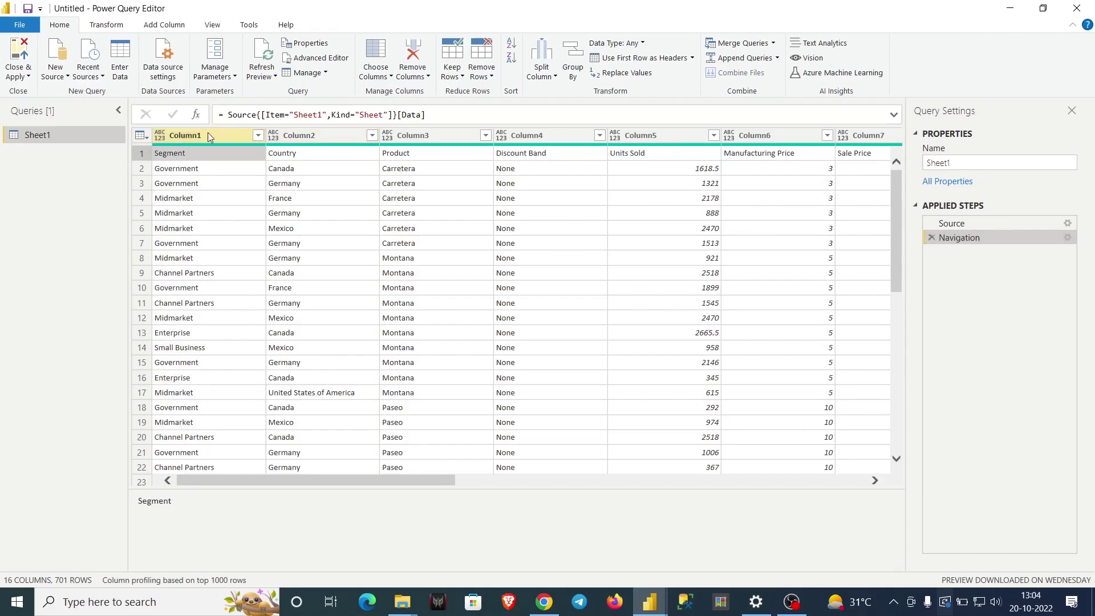
left_click(207, 135)
left_click(203, 152)
left_click(627, 61)
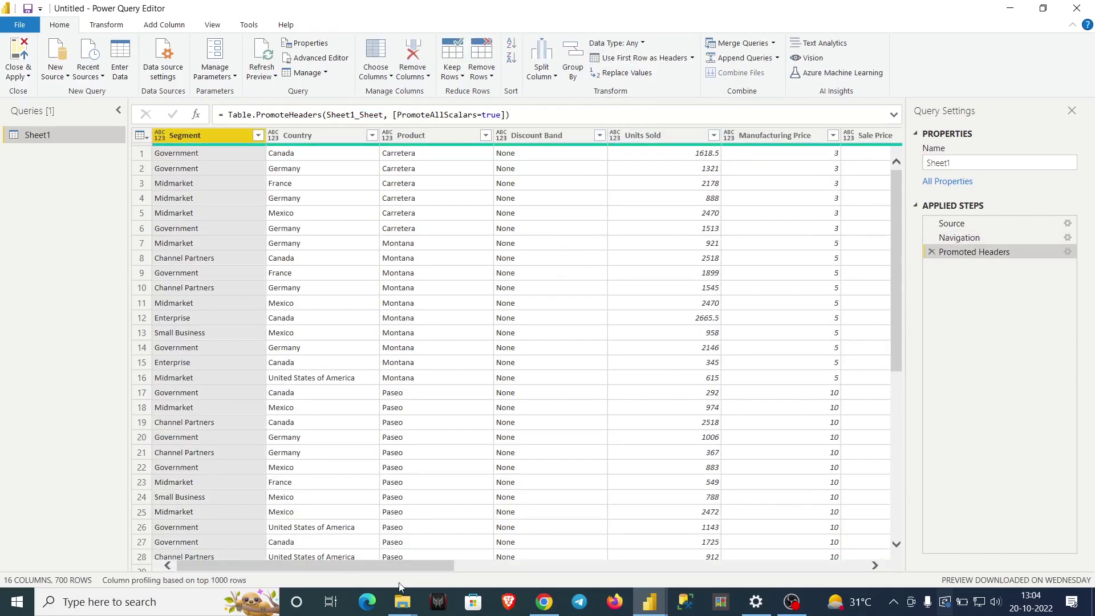
Set the data type of the Segment, Country and Product columns to Text
left_click_drag(423, 566, 354, 307)
left_click(463, 593)
mouse_move(429, 566)
left_mouse_down()
mouse_move(605, 562)
mouse_move(430, 564)
left_mouse_up()
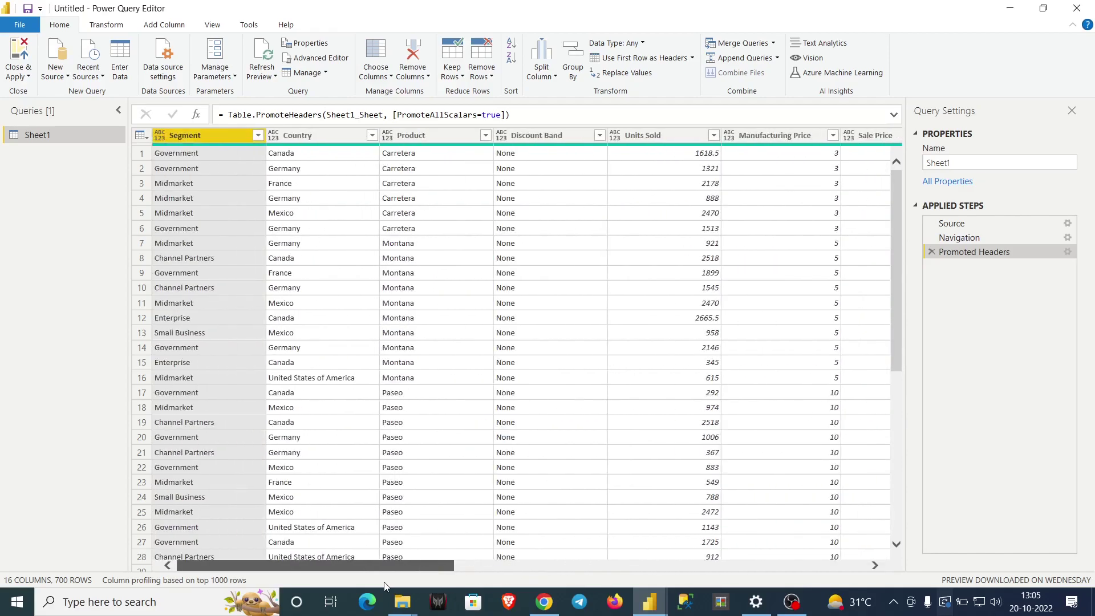
left_click(160, 138)
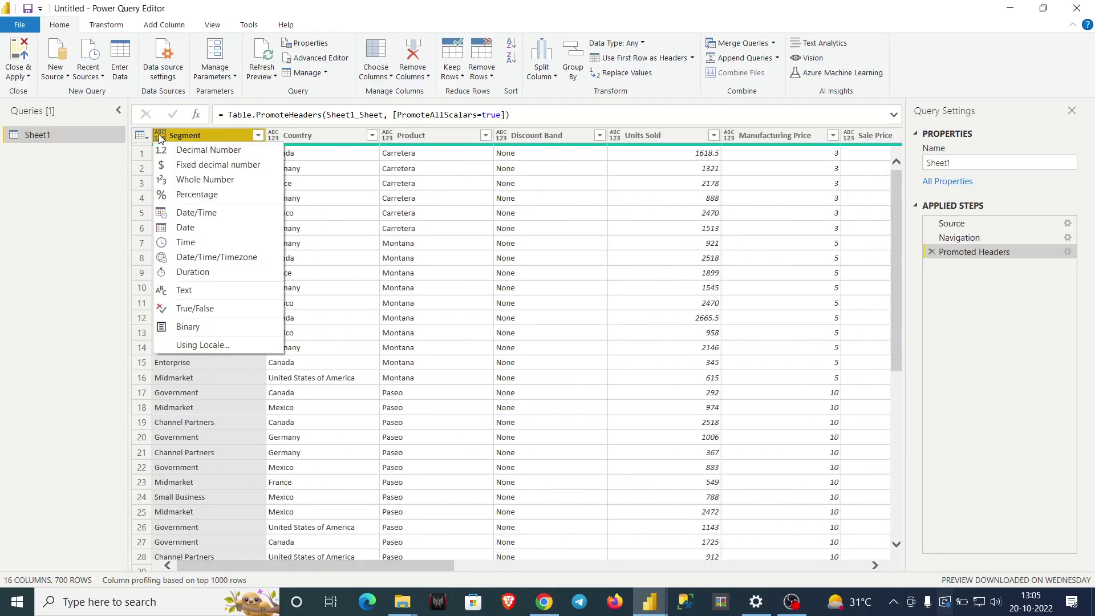
left_click(274, 139)
left_click(178, 138)
left_click(160, 138)
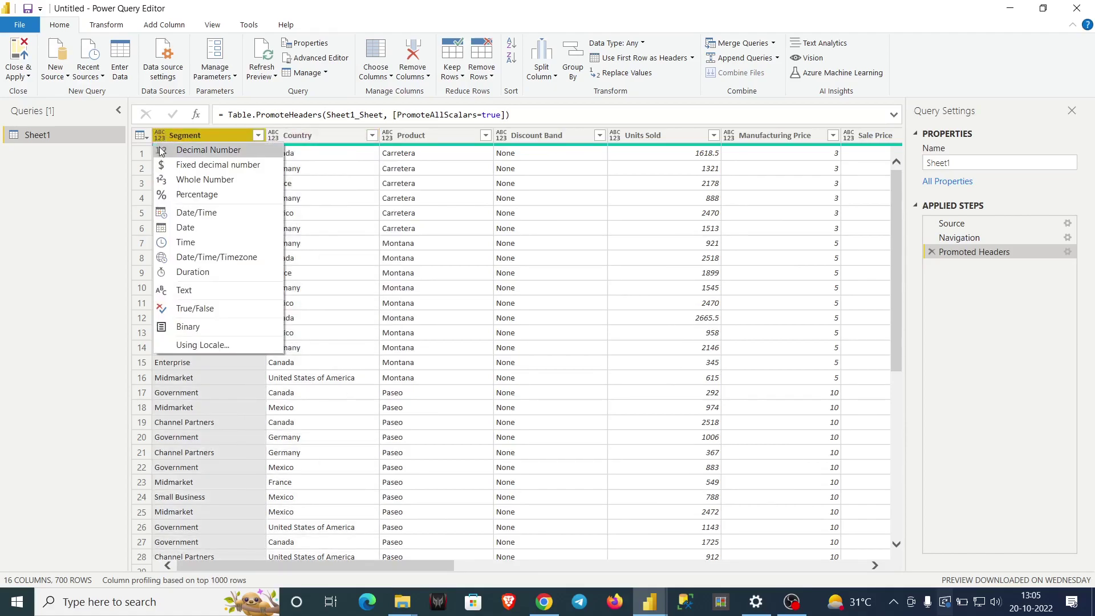
left_click(188, 289)
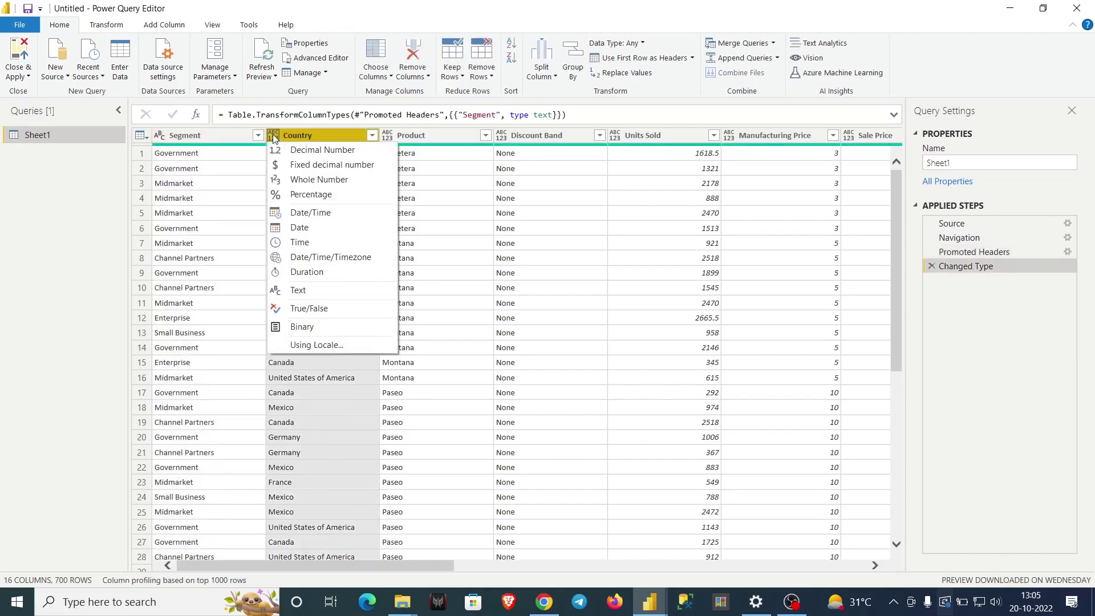
left_click(277, 289)
left_click(388, 135)
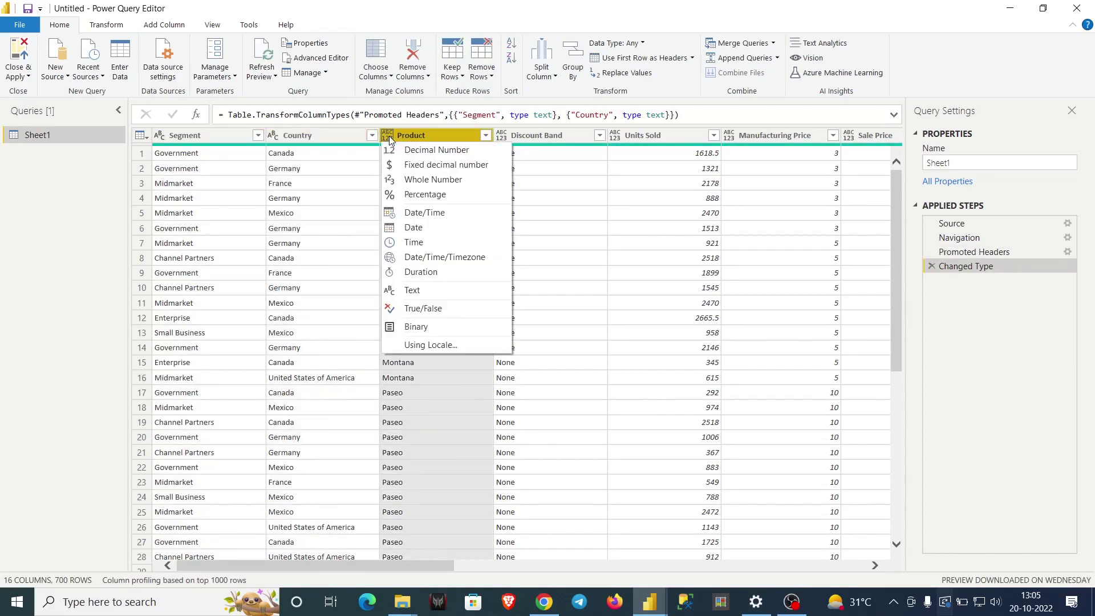
left_click(393, 288)
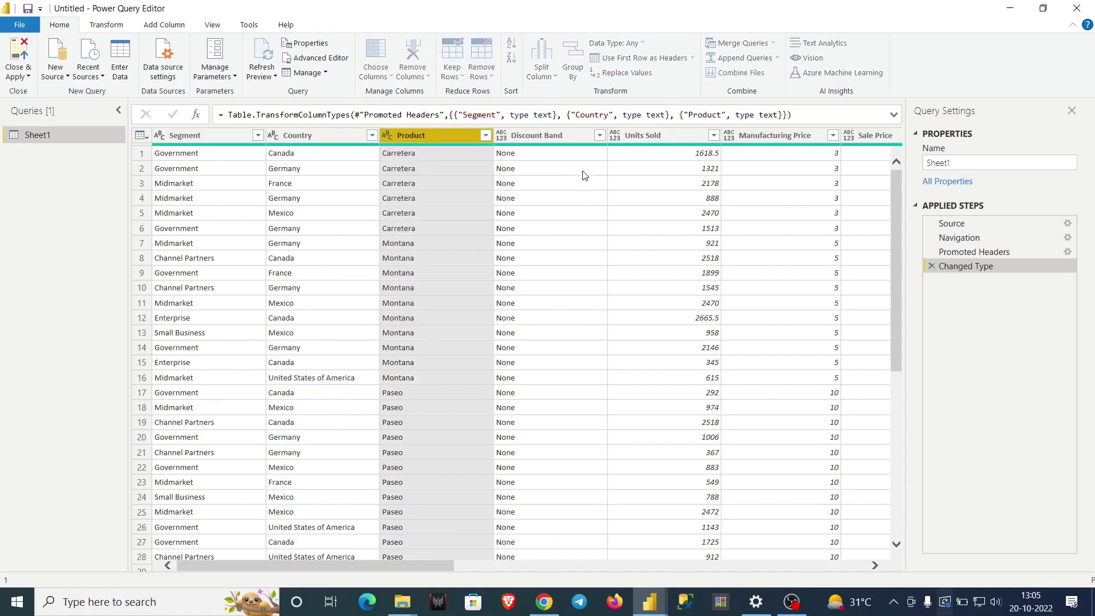
Set the Units Sold column's data type to Decimal Number and the Manufacturing Price column's to Whole Number
left_click(614, 136)
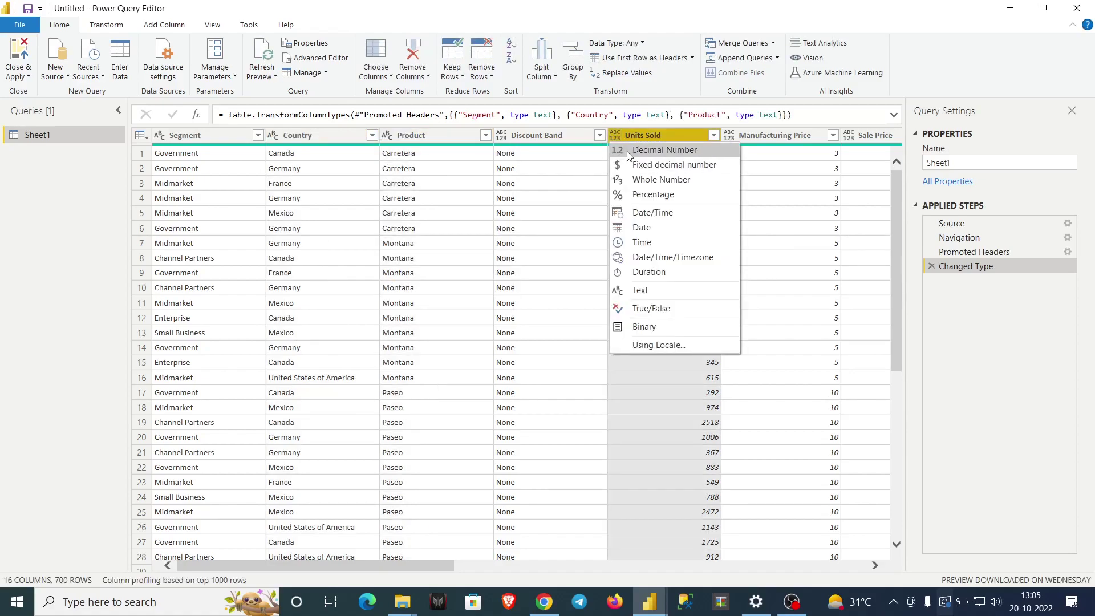
left_click(627, 150)
left_click(733, 138)
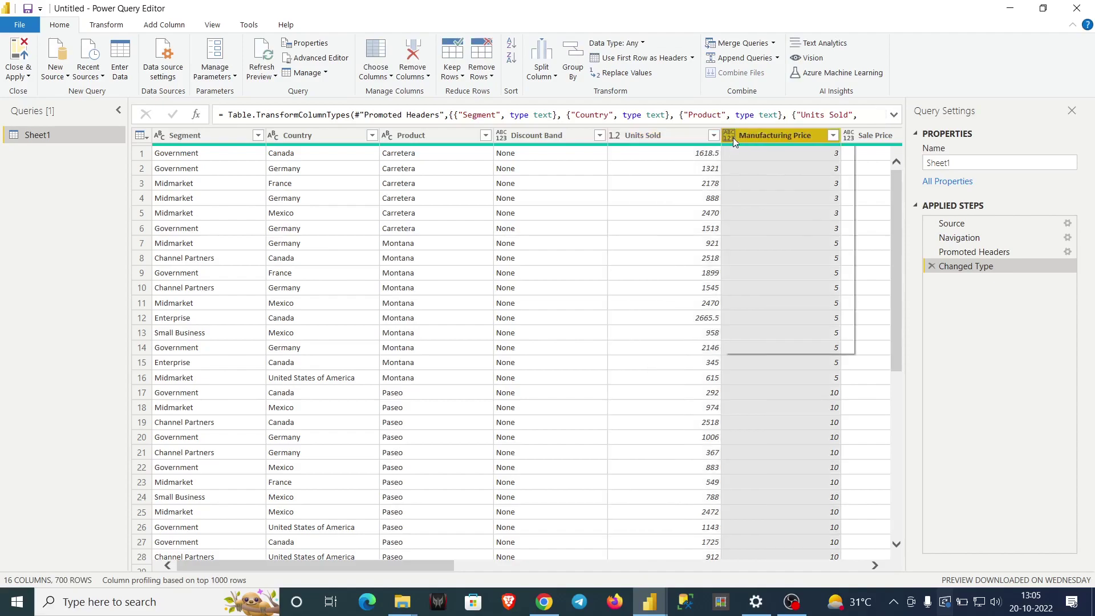
left_click(774, 179)
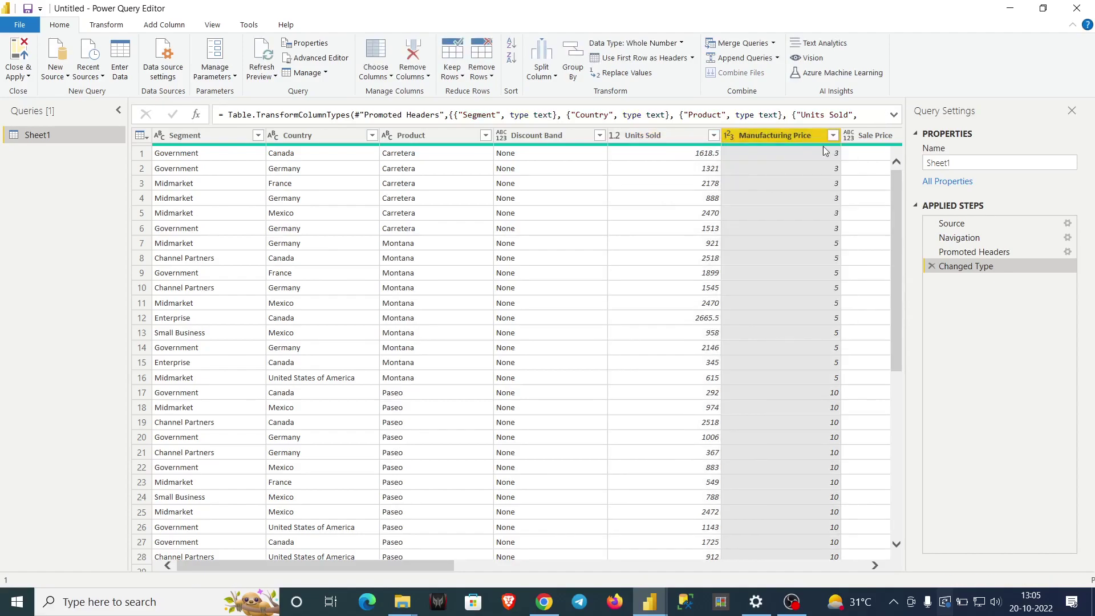
Set the data type of the Date column to Date
left_click_drag(448, 566, 789, 557)
left_click(534, 139)
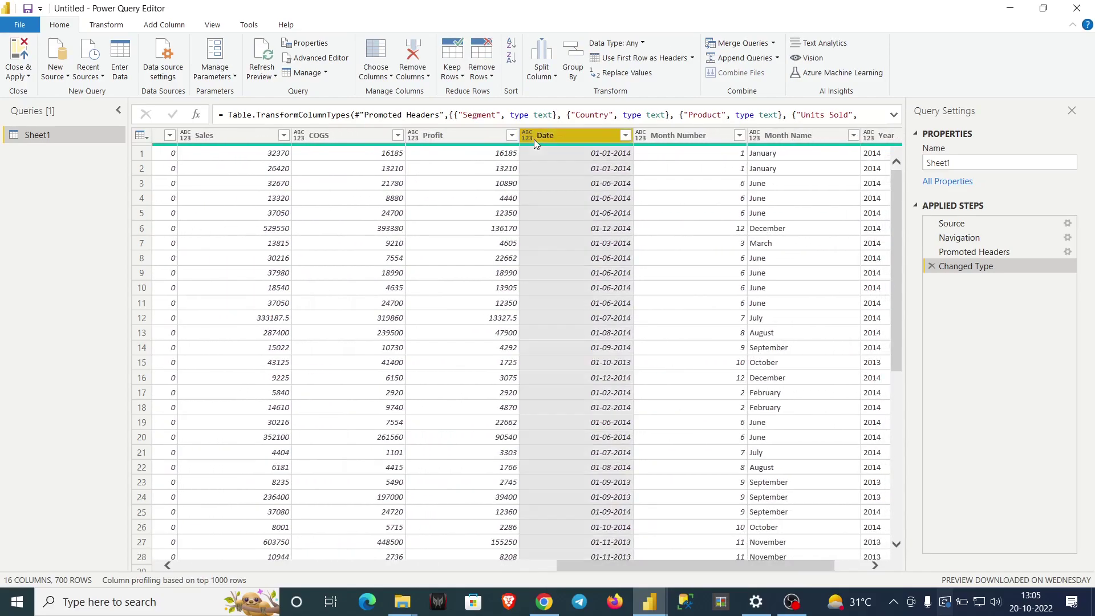
left_click(526, 137)
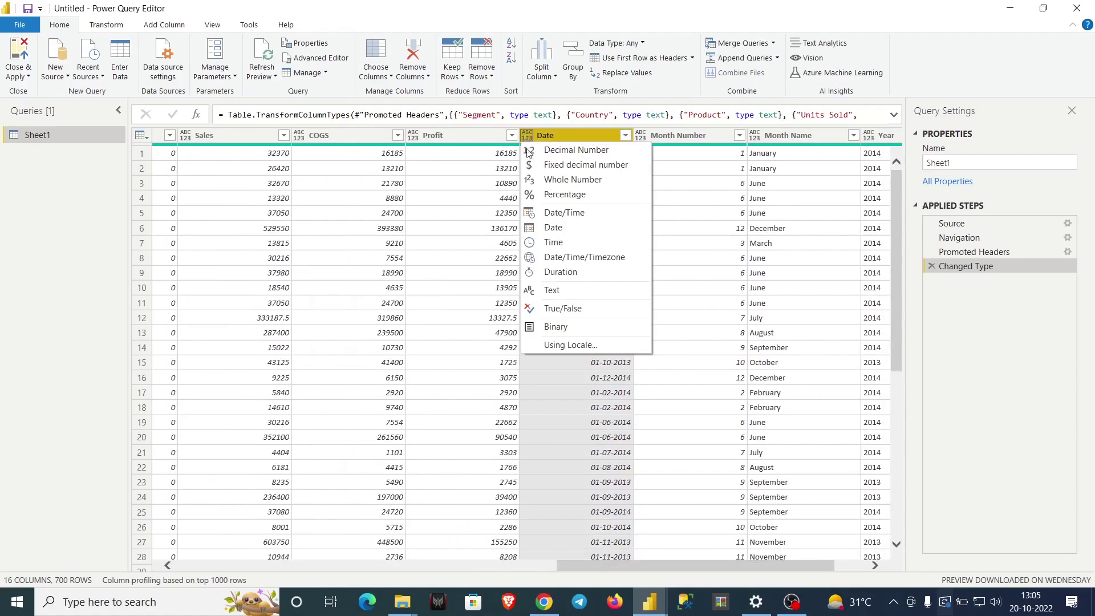
left_click(539, 227)
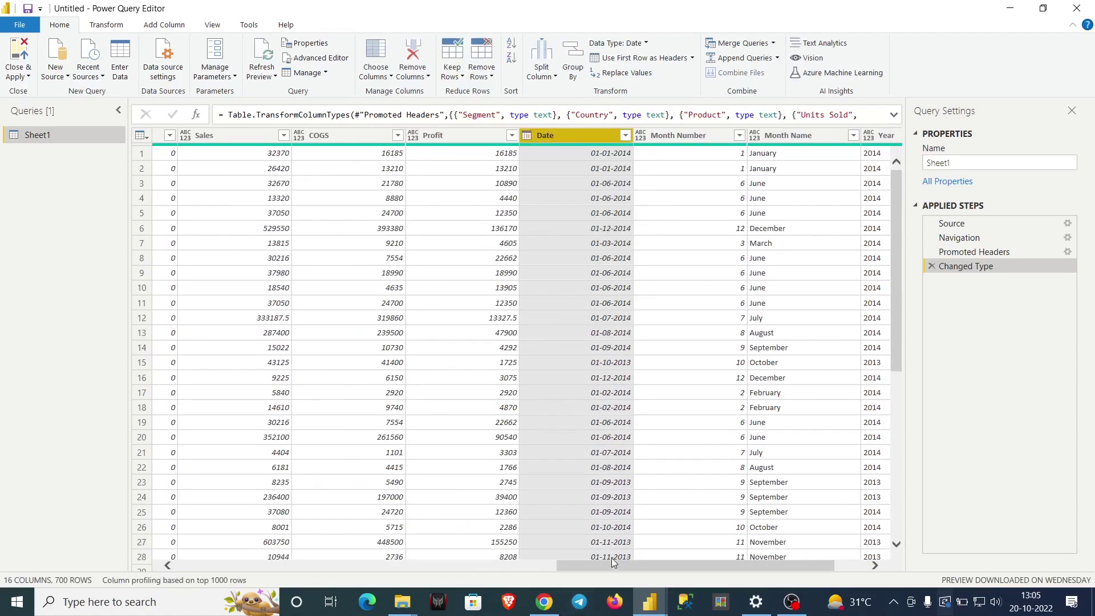
Detect the data types of all columns in Sheet1 automatically
left_click_drag(611, 562, 143, 557)
scroll(540, 521, "right", 10)
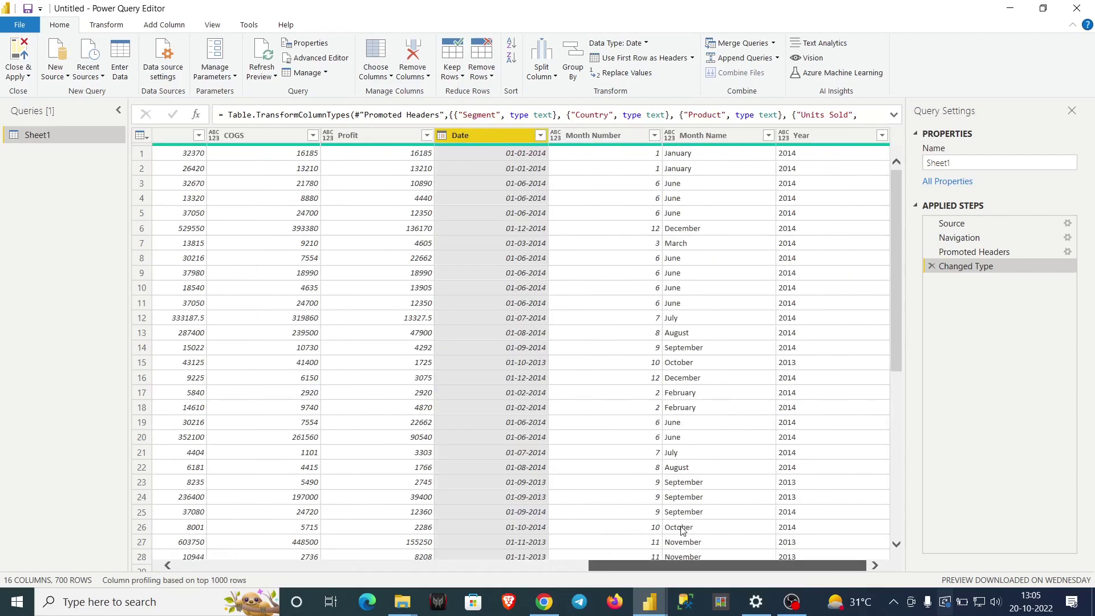
scroll(687, 530, "left", 10)
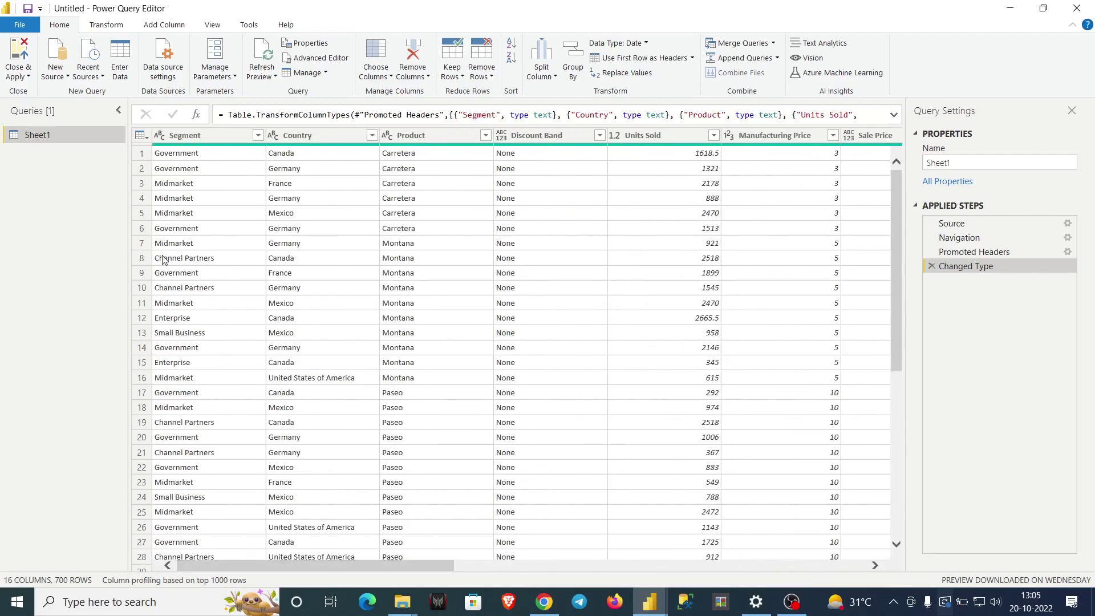
left_click(169, 159)
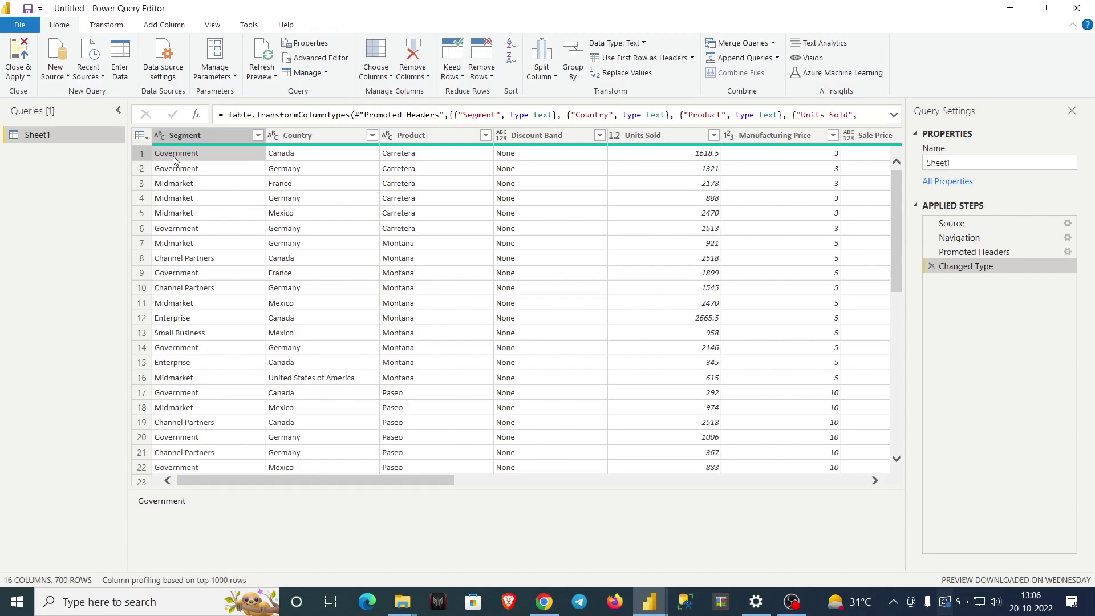
key("ctrl+a")
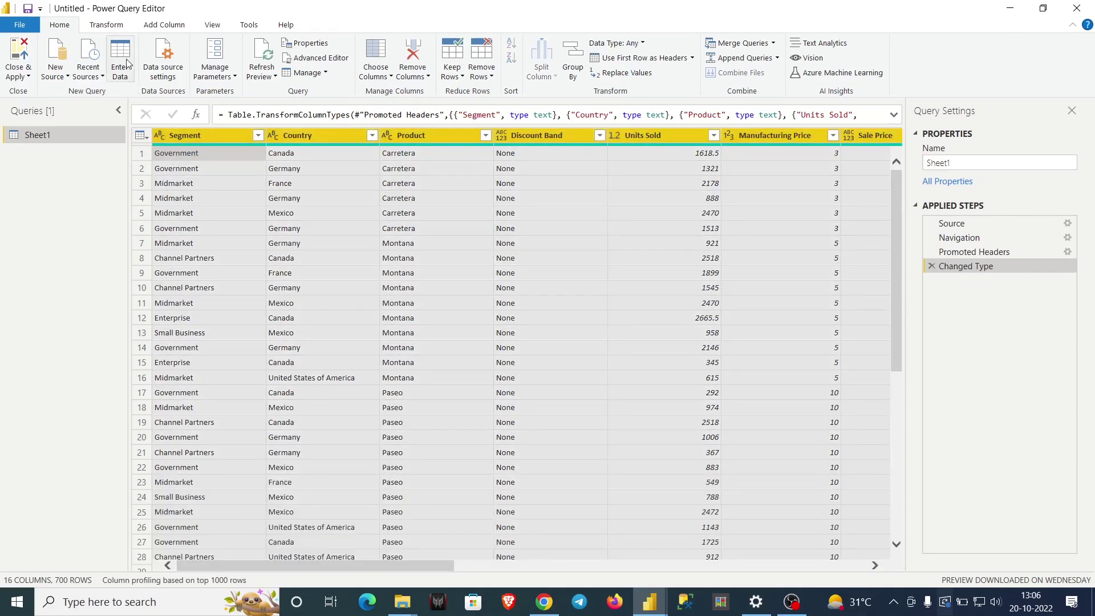
left_click(107, 25)
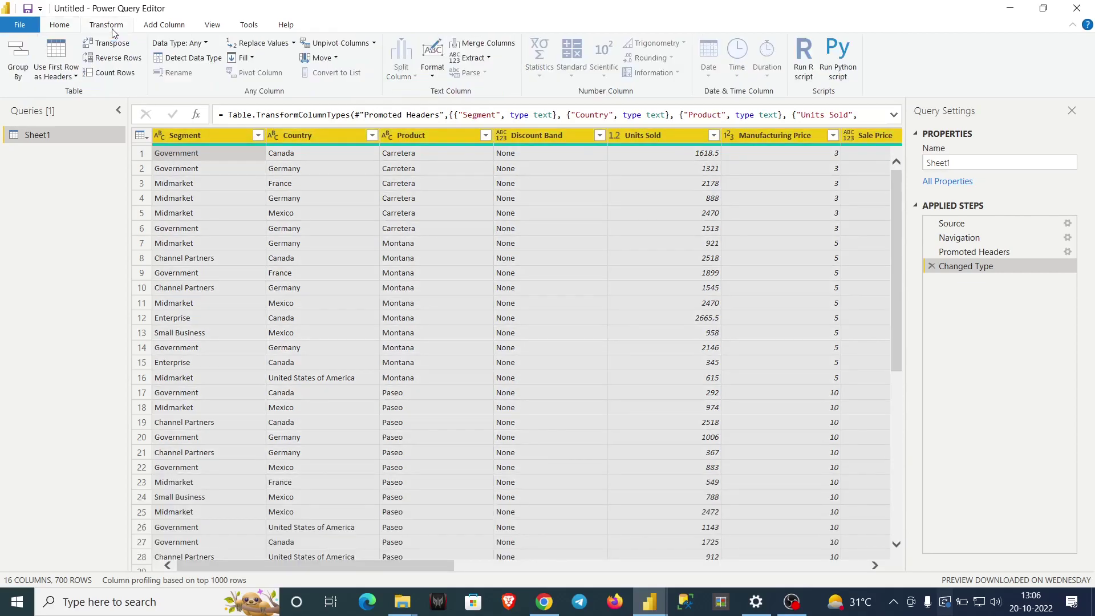
left_click(181, 58)
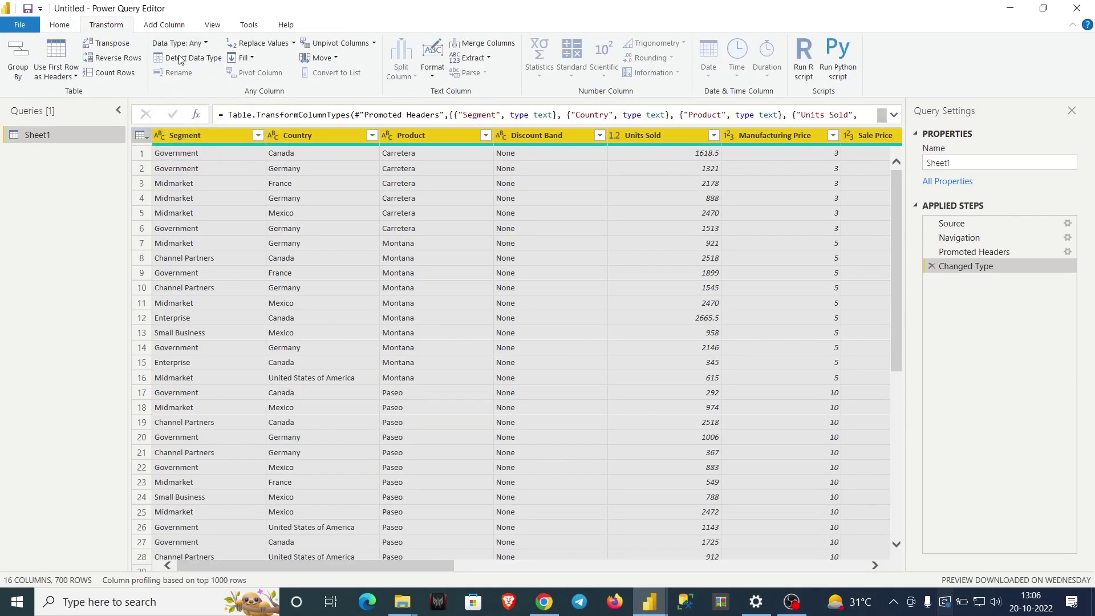
Check the data types assigned to the Year, Date, Profit, COGS and Product columns against the available type options
left_click_drag(371, 572, 833, 584)
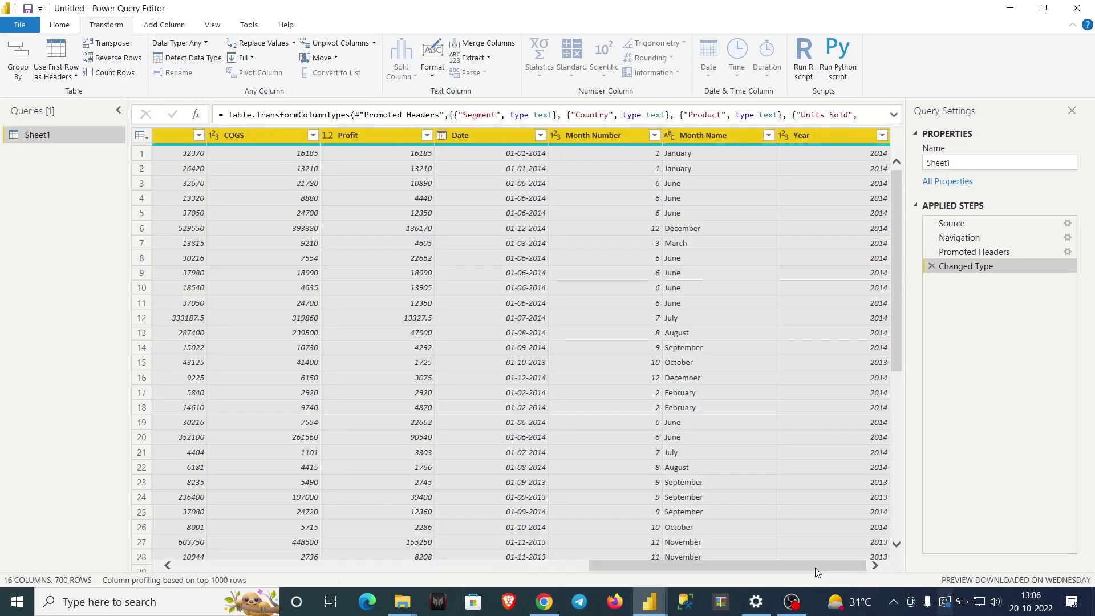
left_click(785, 135)
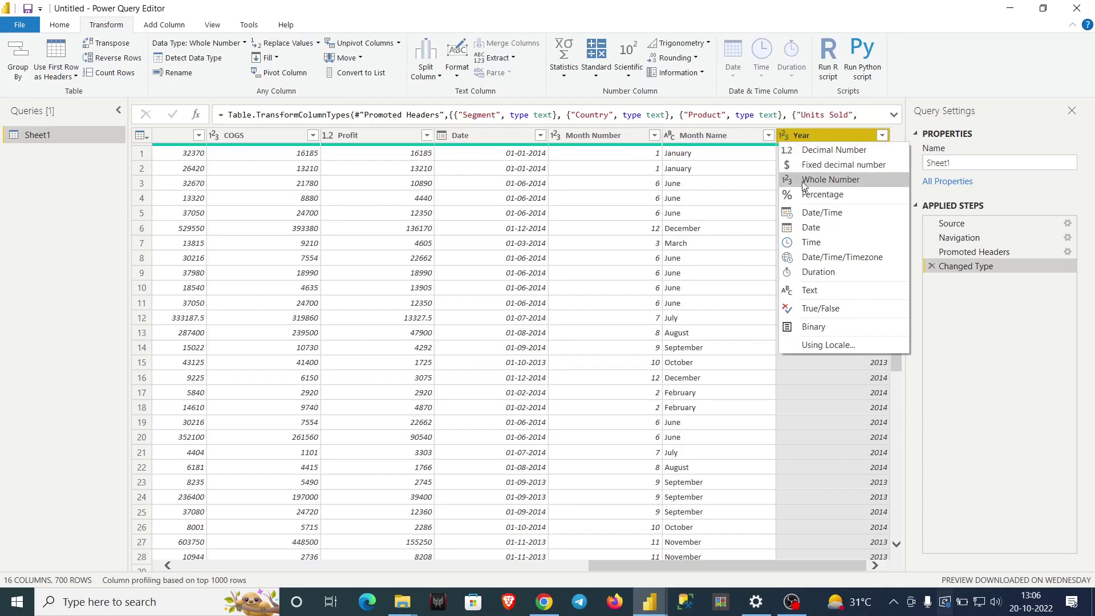
left_click(443, 136)
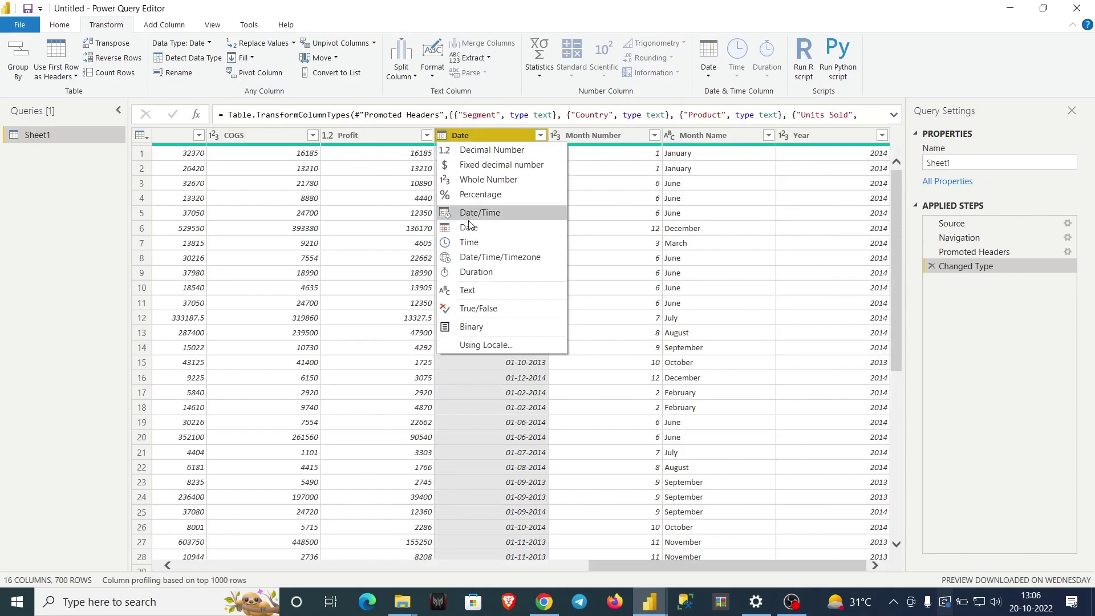
left_click(327, 135)
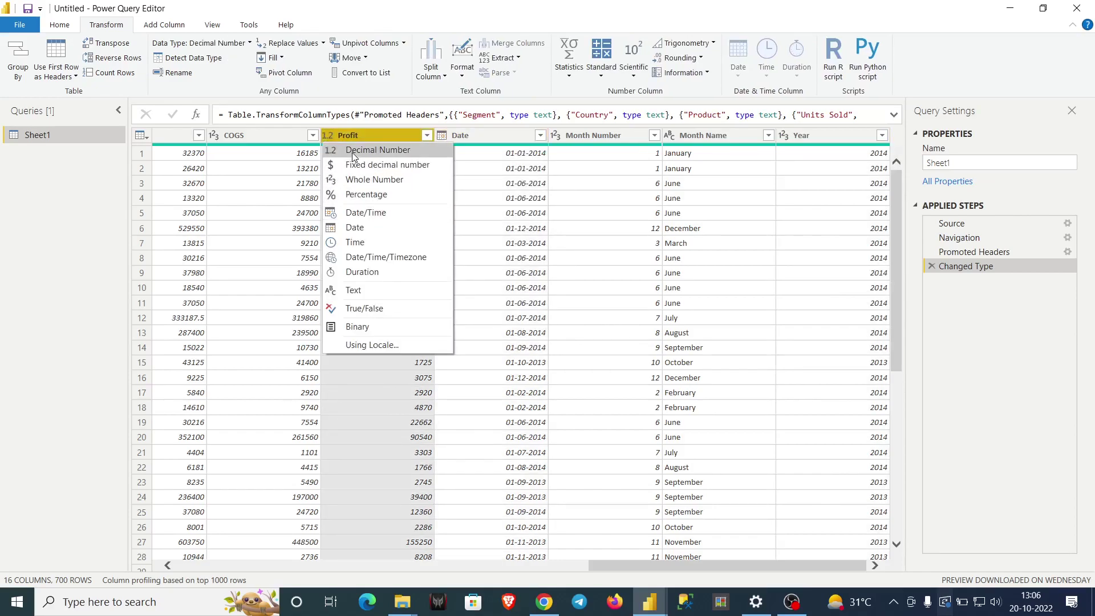
left_click(217, 136)
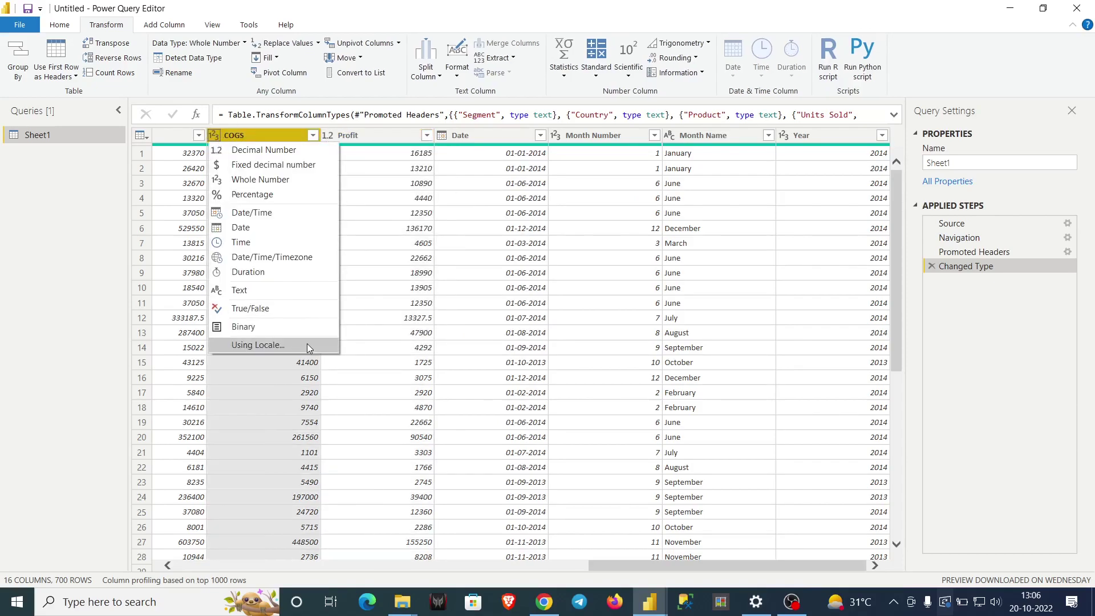
left_click(617, 563)
left_click_drag(616, 564, 324, 564)
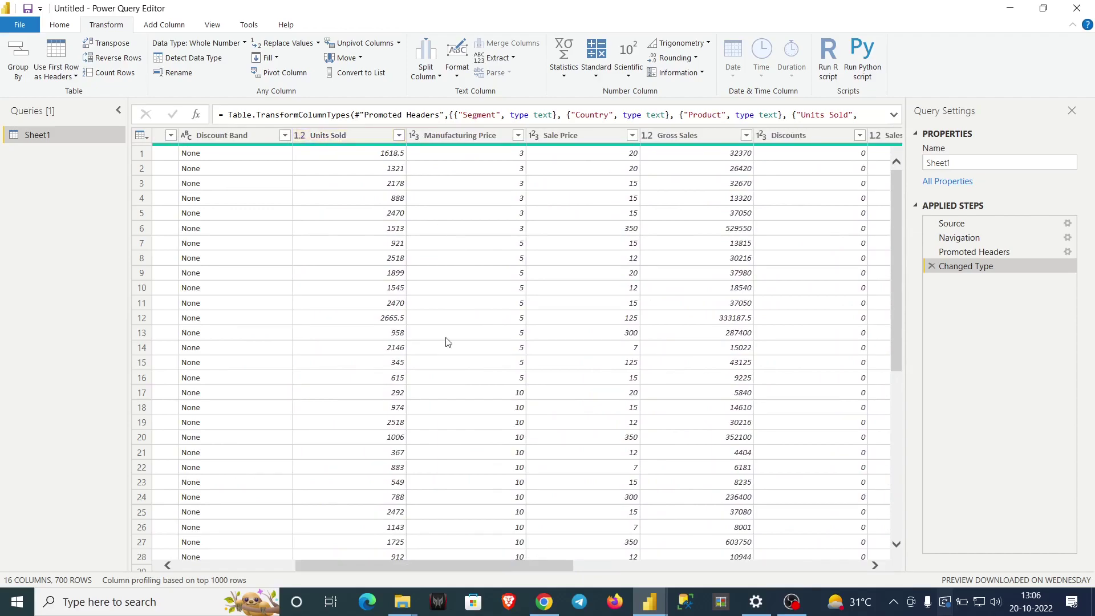
left_click_drag(399, 567, 207, 556)
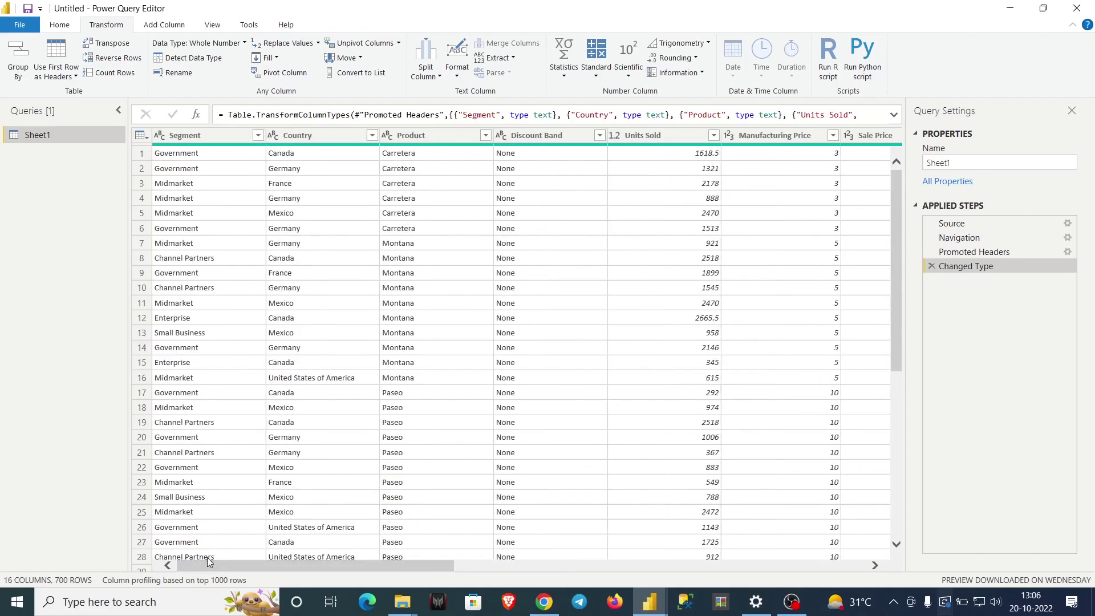
left_click(386, 137)
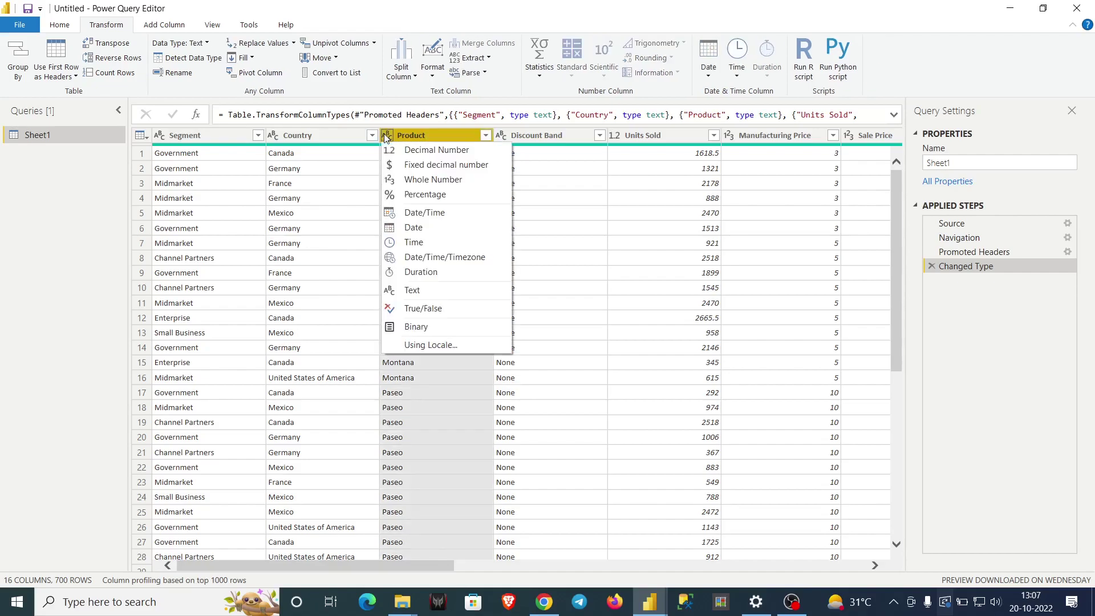
left_click(327, 95)
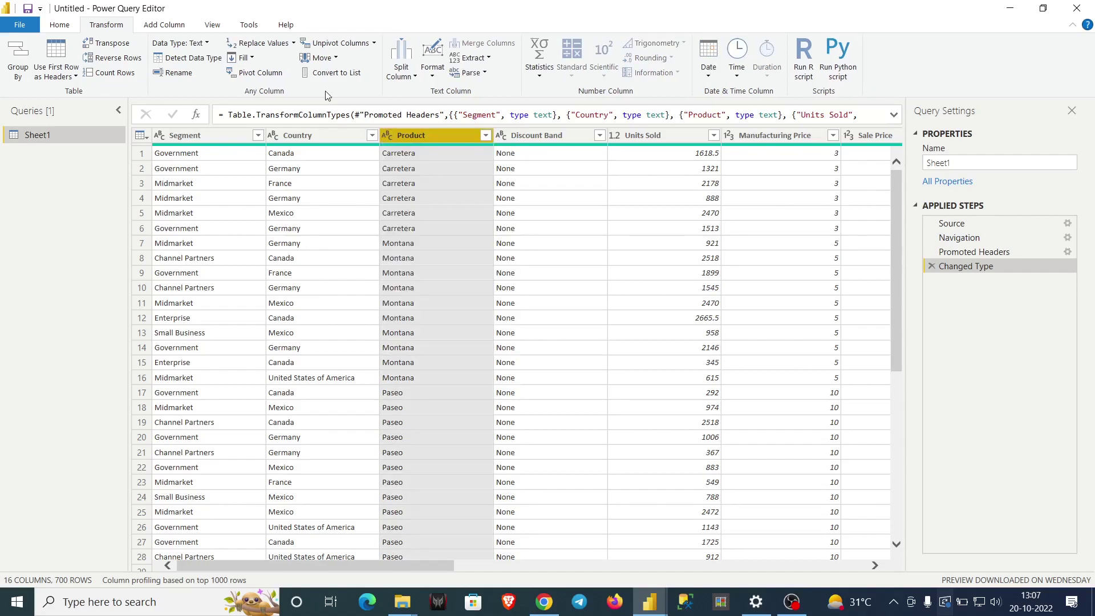
Rename the Sheet1 query as Sales
double_click(954, 162)
key("BackSpace")
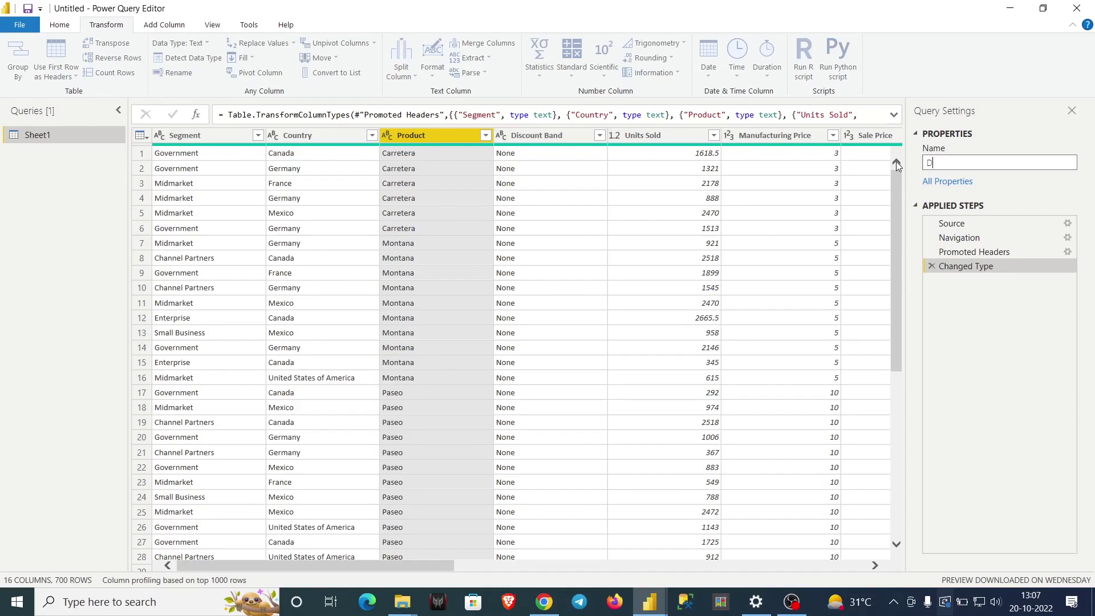
type("Sales")
key("Return")
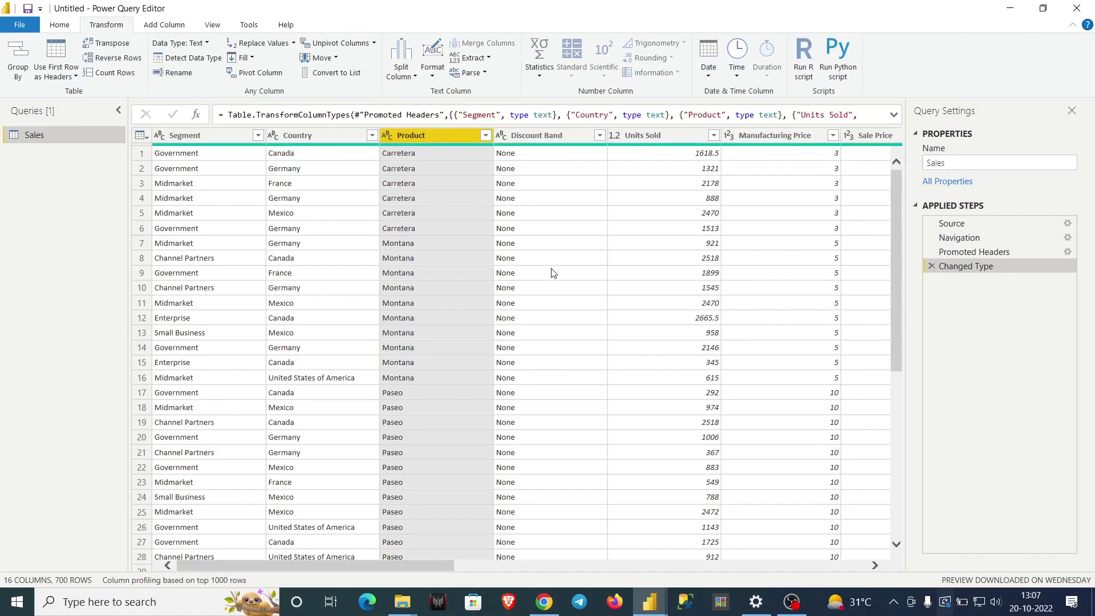
left_click(65, 26)
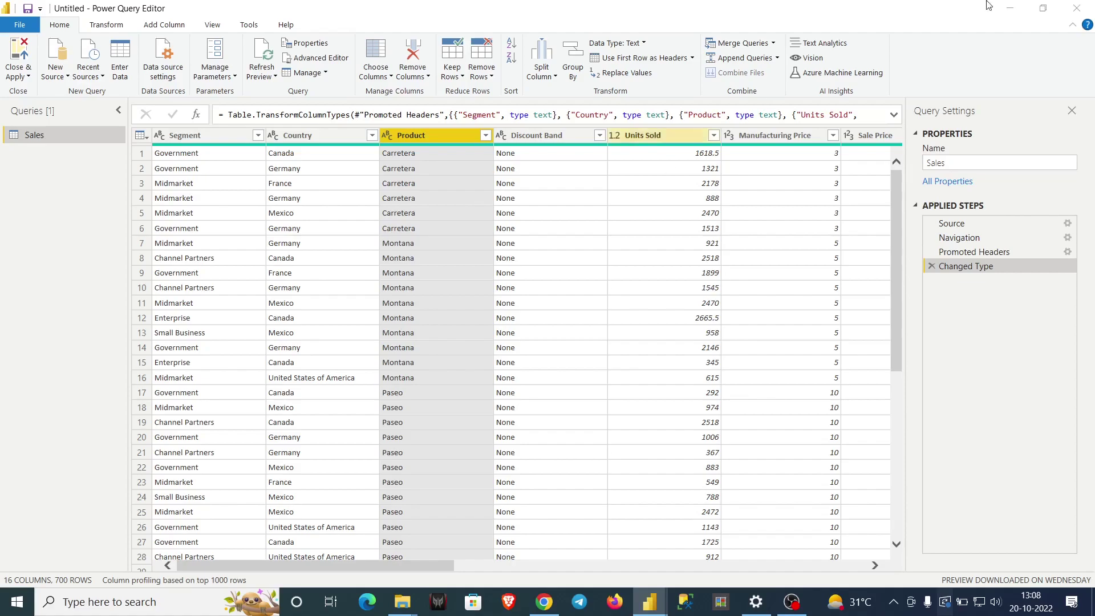
left_click(1090, 4)
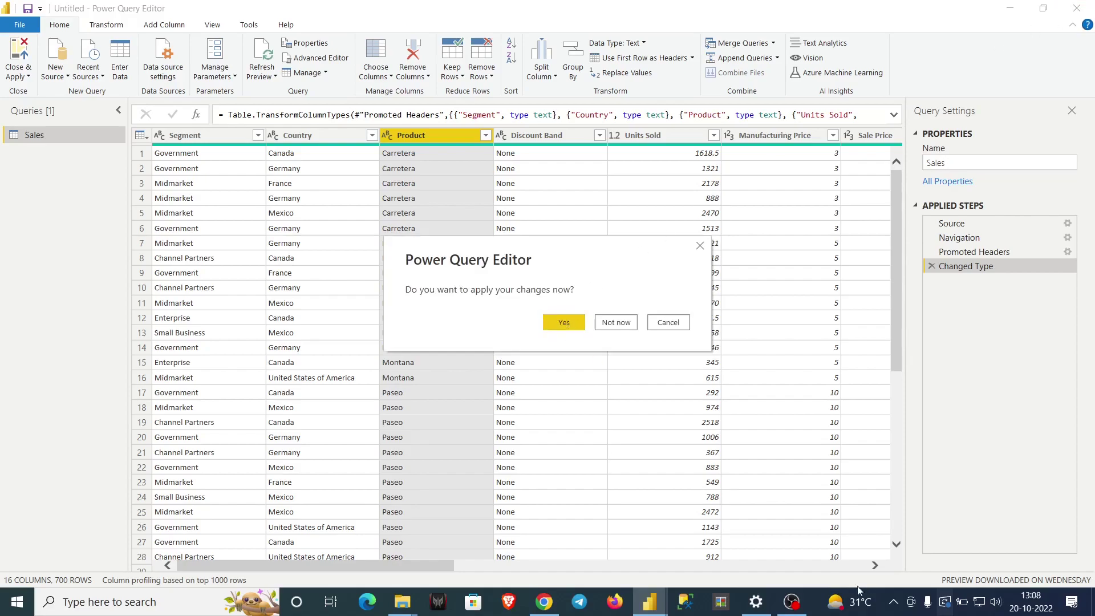
left_click(791, 602)
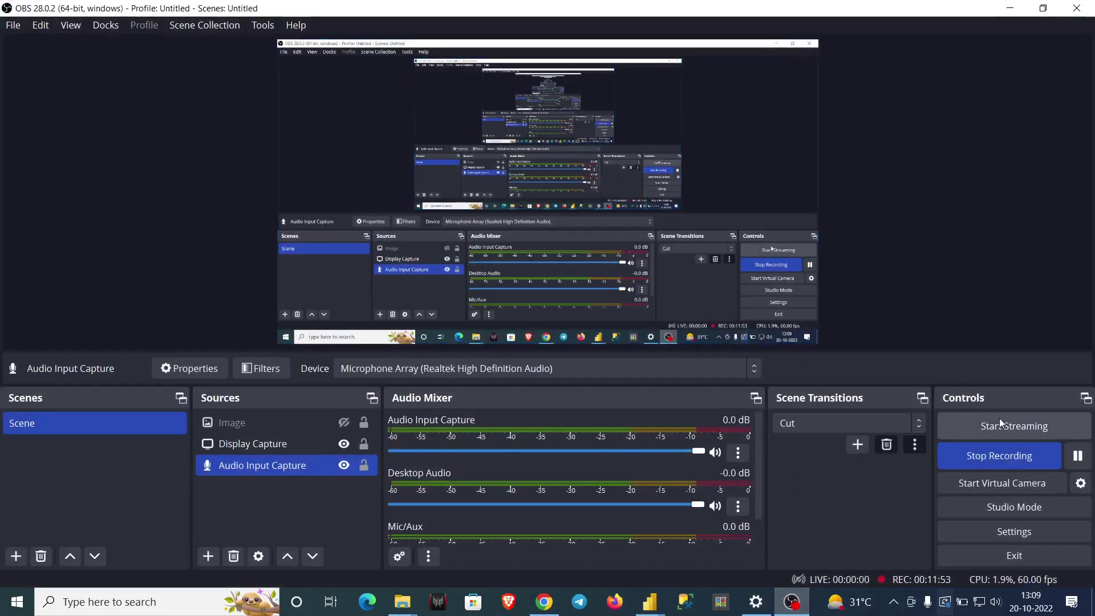
left_click(997, 456)
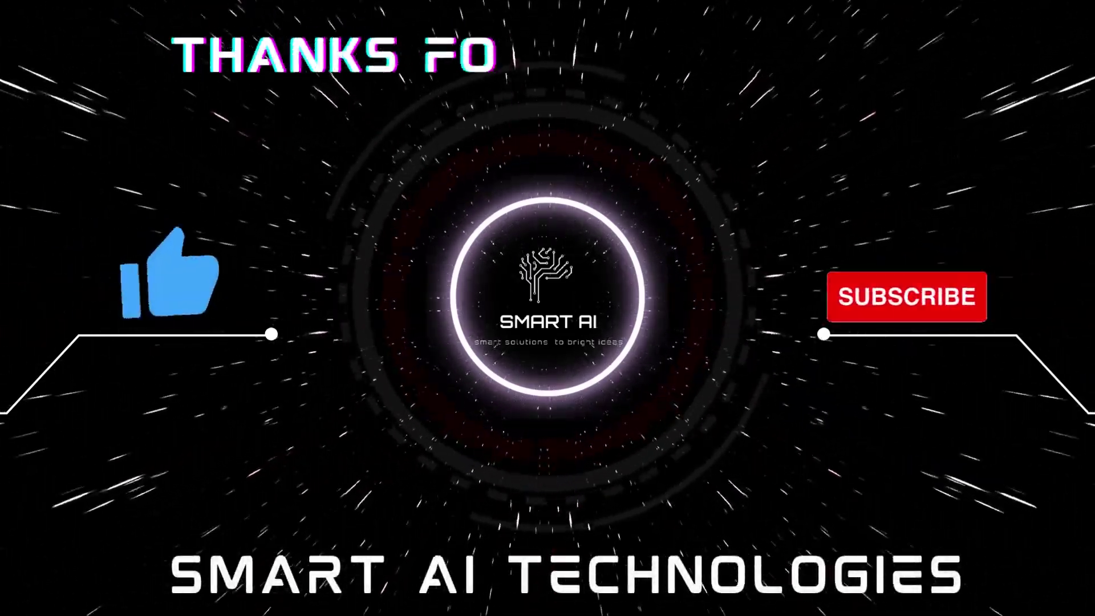